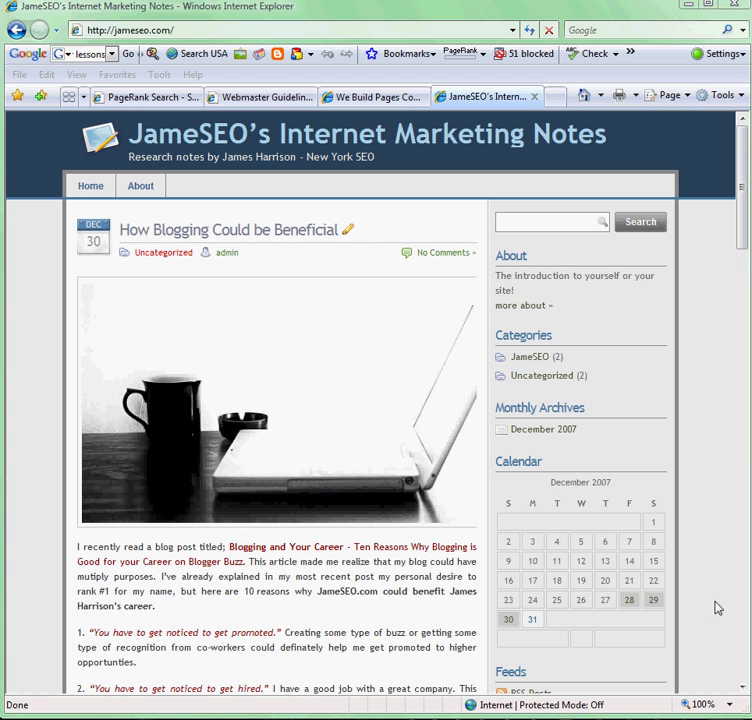
# Review Google's Webmaster Guidelines, highlighting the opening sentence, the "When your site is ready" heading and the "Have other relevant sites link to yours" advice.
pyautogui.click(286, 100)
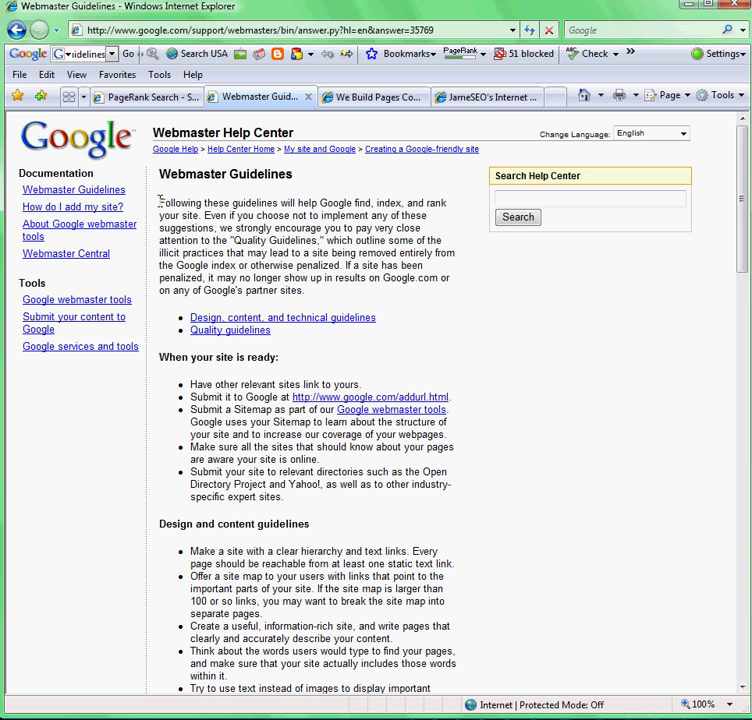
pyautogui.moveTo(159, 201); pyautogui.dragTo(204, 215)
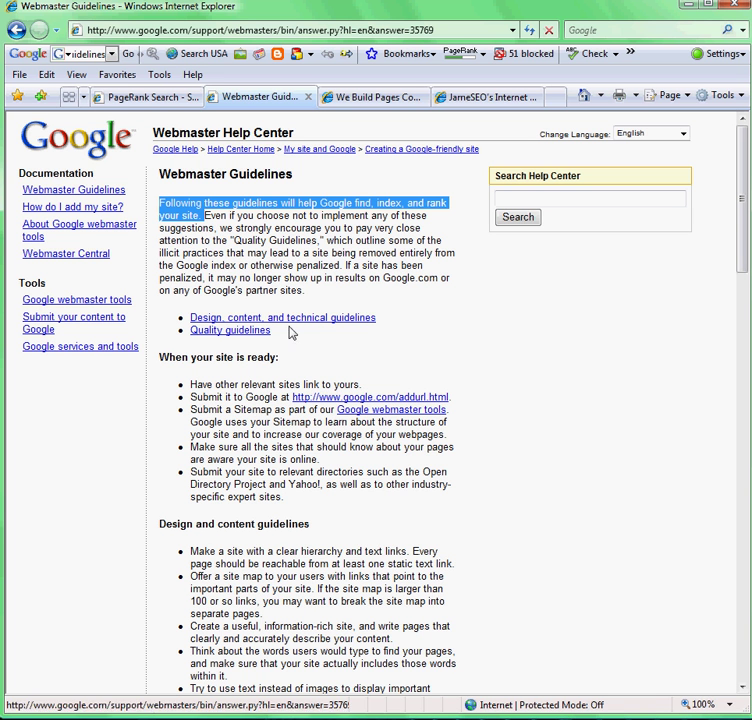
pyautogui.click(409, 330)
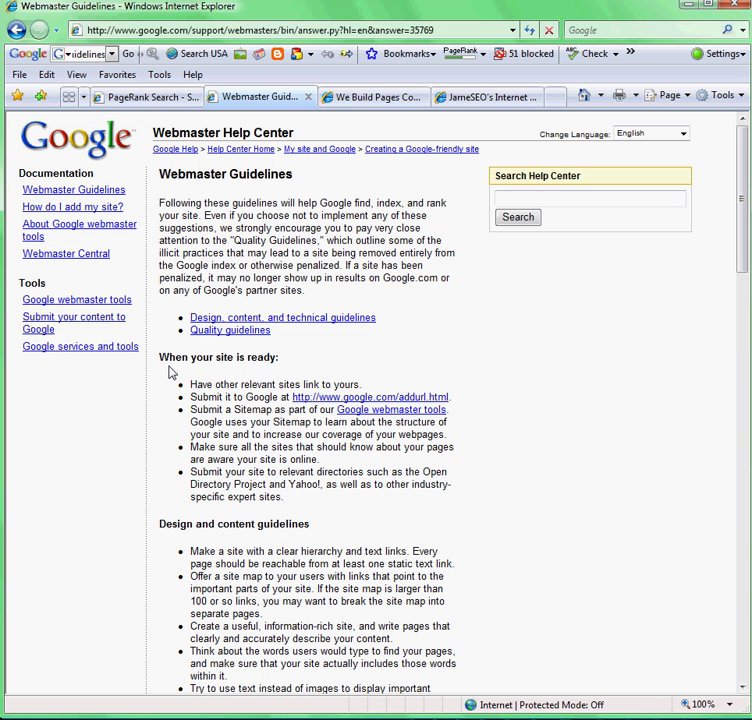
pyautogui.moveTo(159, 359); pyautogui.dragTo(272, 357)
pyautogui.click(295, 373)
pyautogui.moveTo(191, 381); pyautogui.dragTo(364, 383)
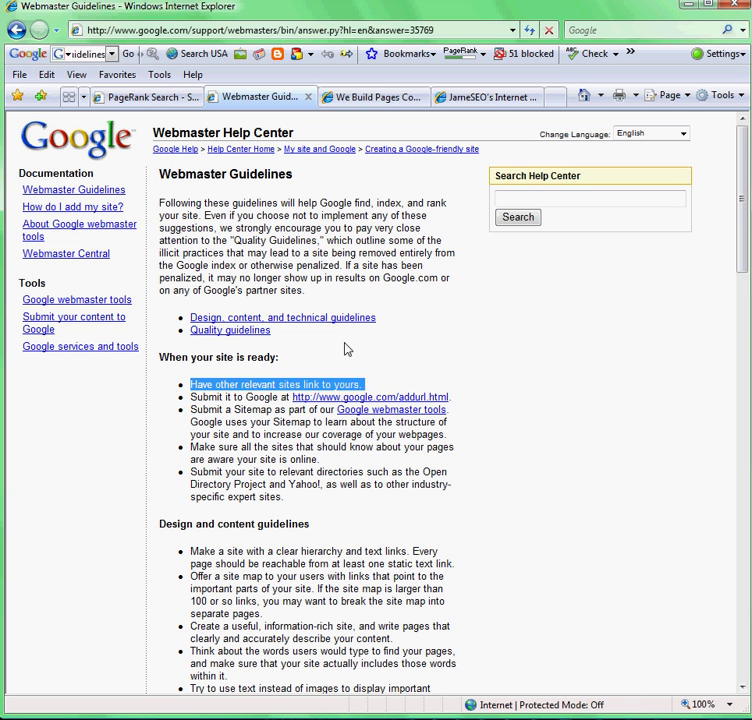
pyautogui.click(241, 33)
pyautogui.write('www.f')
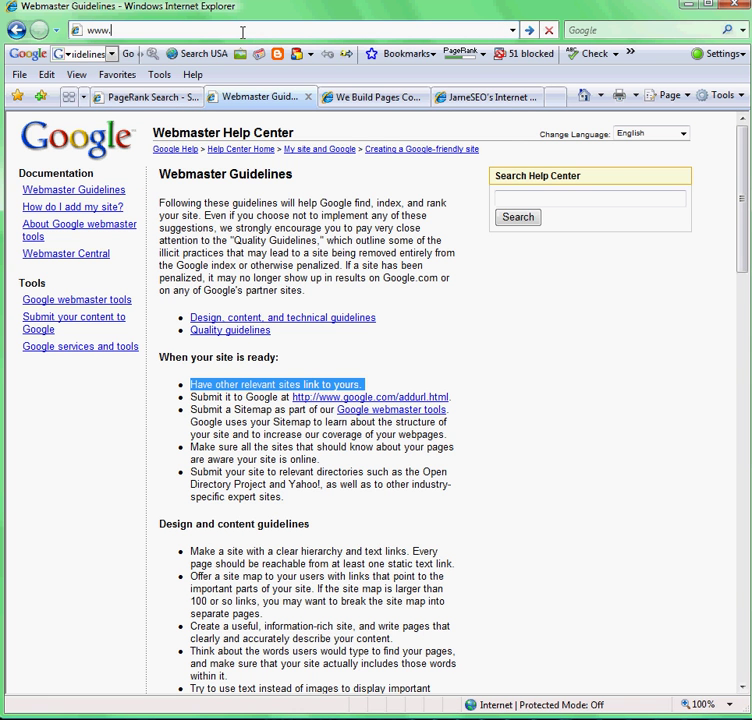
pyautogui.write('reegu')
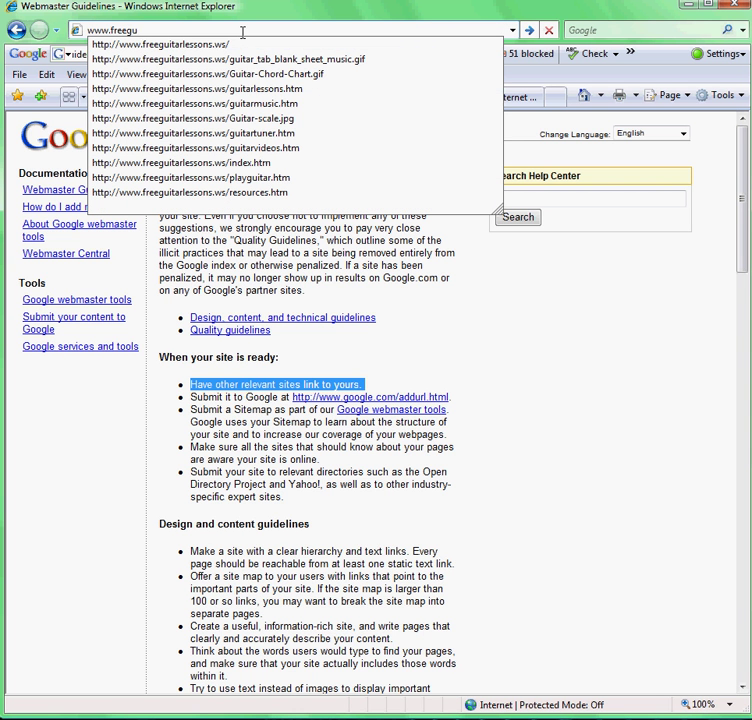
pyautogui.press('Down')
pyautogui.press('Return')
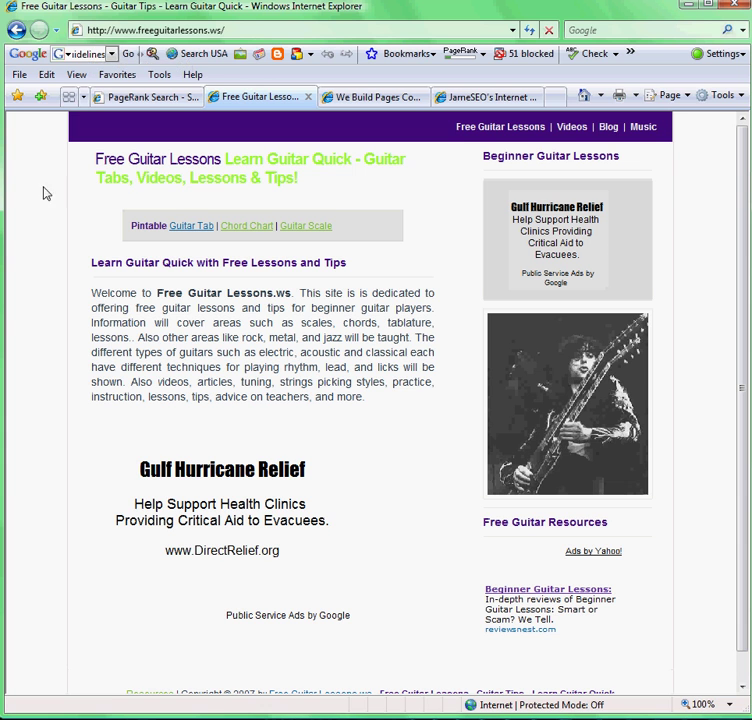
# Switch to the TIP 1 Word document and highlight the link:, related:, "add url" and Intitle: search operators in the four tips.
pyautogui.hotkey('alt', 'Tab')
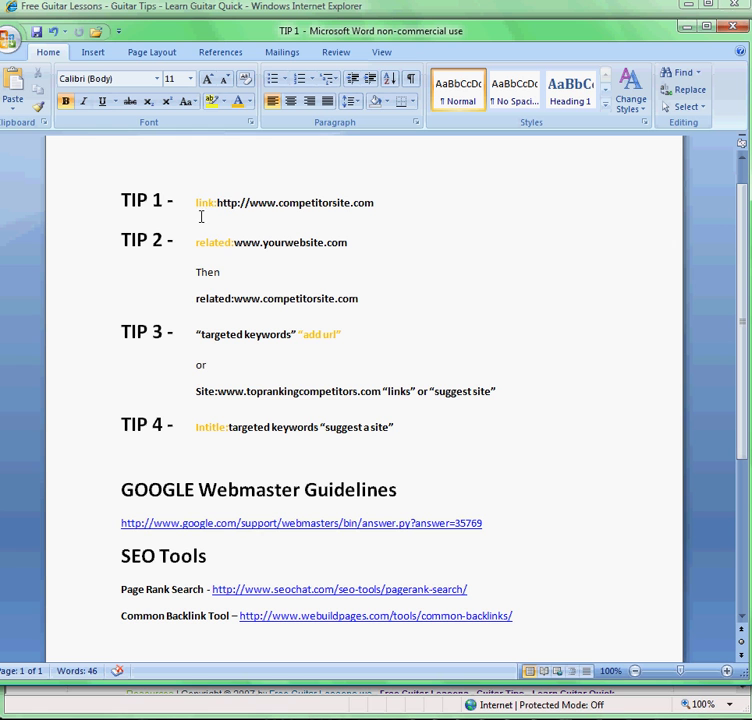
pyautogui.moveTo(196, 203); pyautogui.dragTo(237, 203)
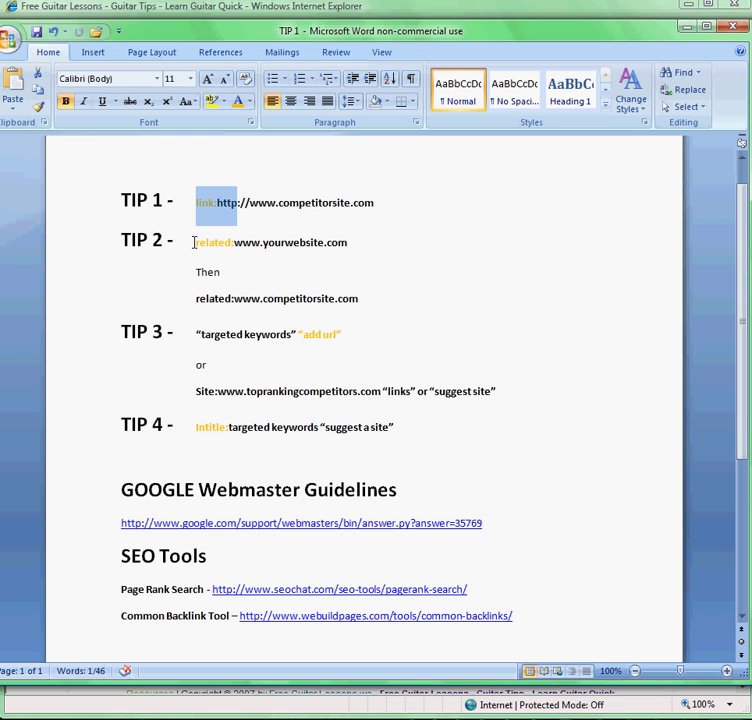
pyautogui.moveTo(196, 242); pyautogui.dragTo(258, 244)
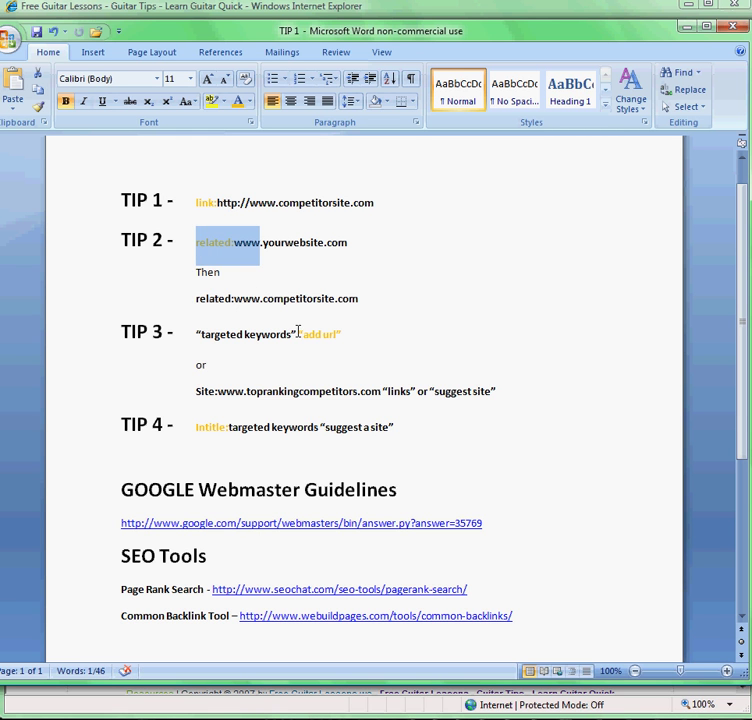
pyautogui.moveTo(292, 334); pyautogui.dragTo(349, 334)
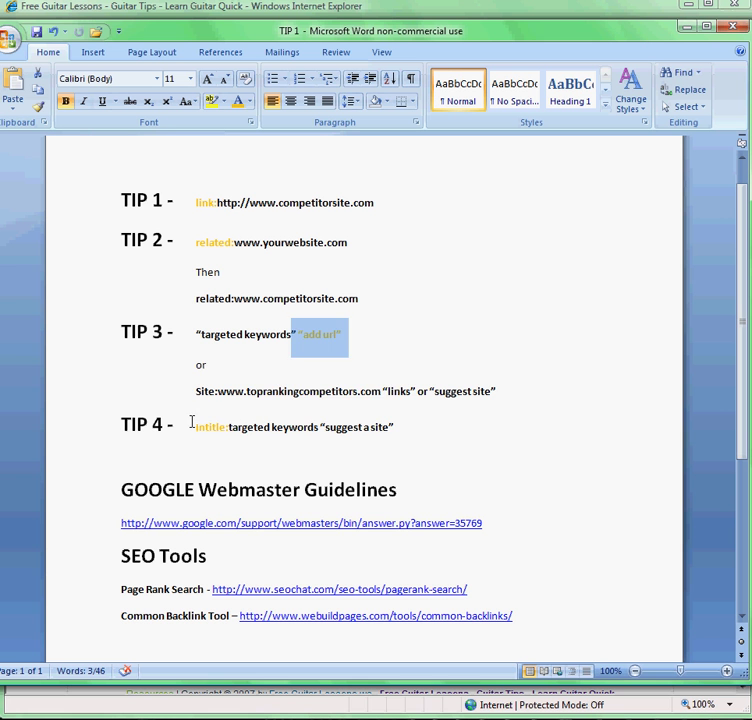
pyautogui.moveTo(196, 427); pyautogui.dragTo(271, 428)
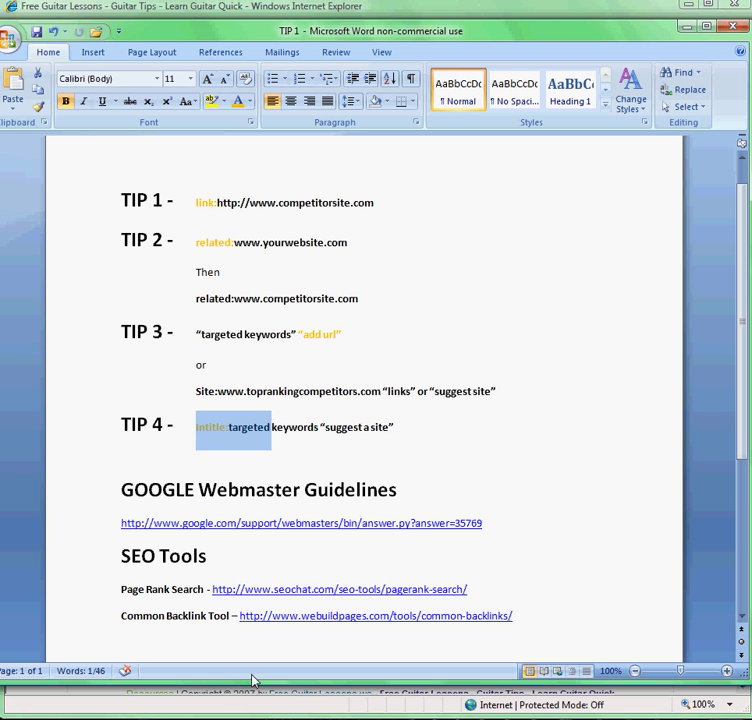
# Return to the browser and search Google for guitar lessons.
pyautogui.click(268, 706)
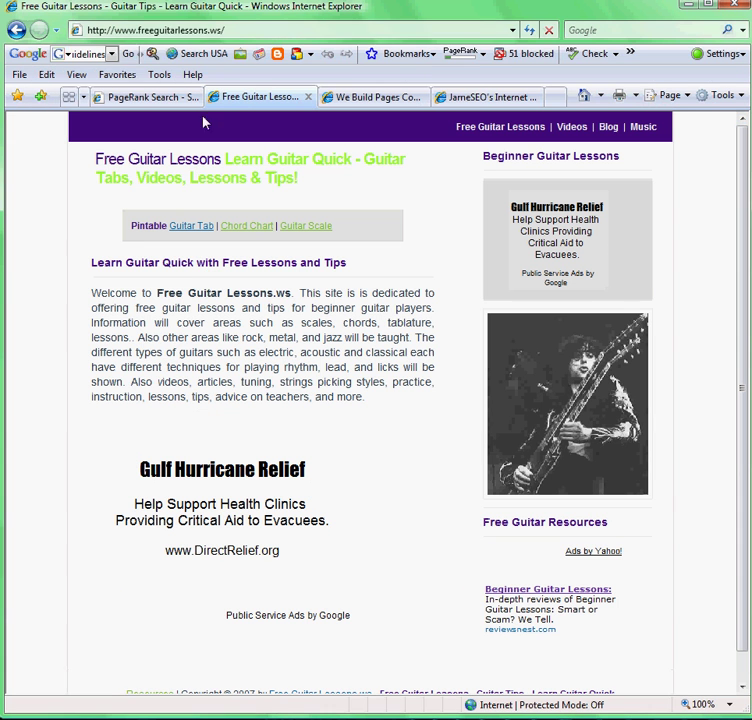
pyautogui.click(85, 58)
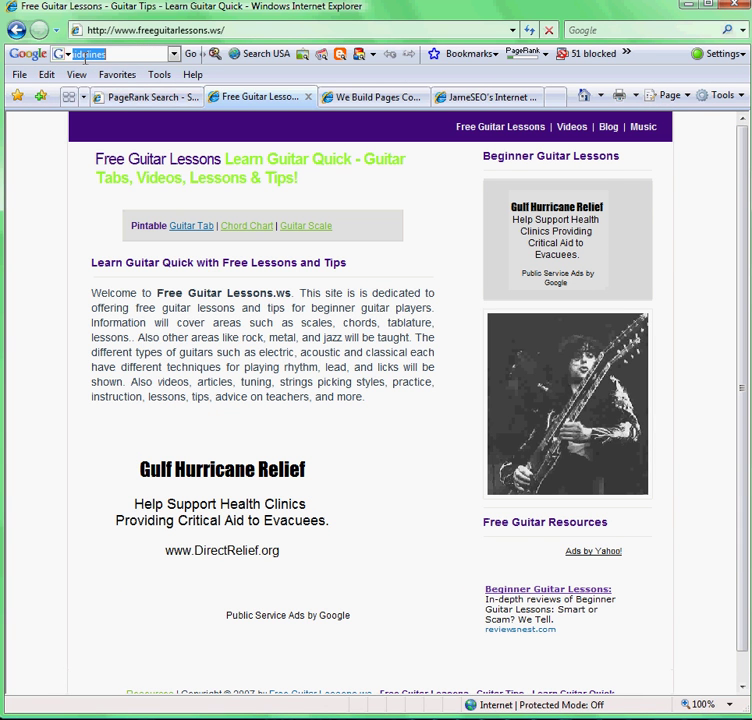
pyautogui.write('guitar le')
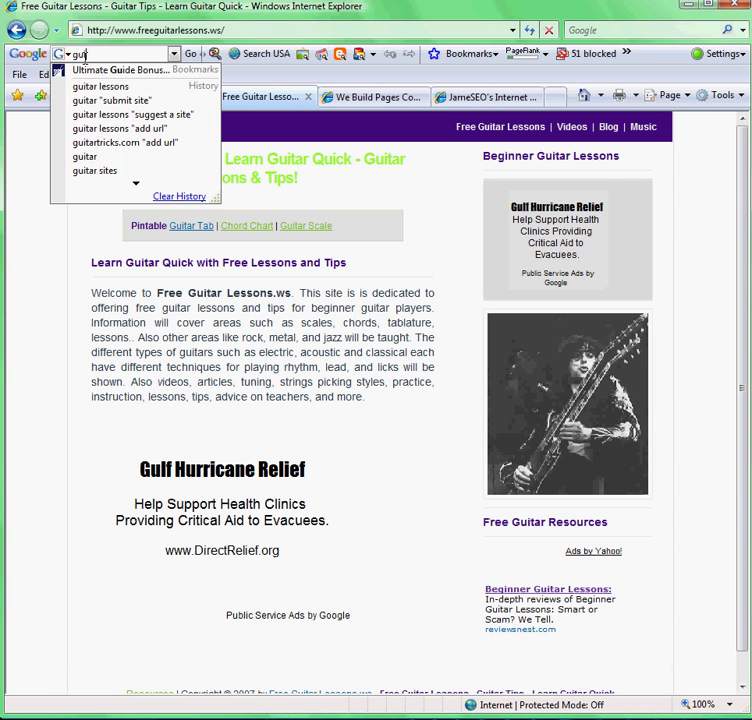
pyautogui.write('ssons')
pyautogui.press('Return')
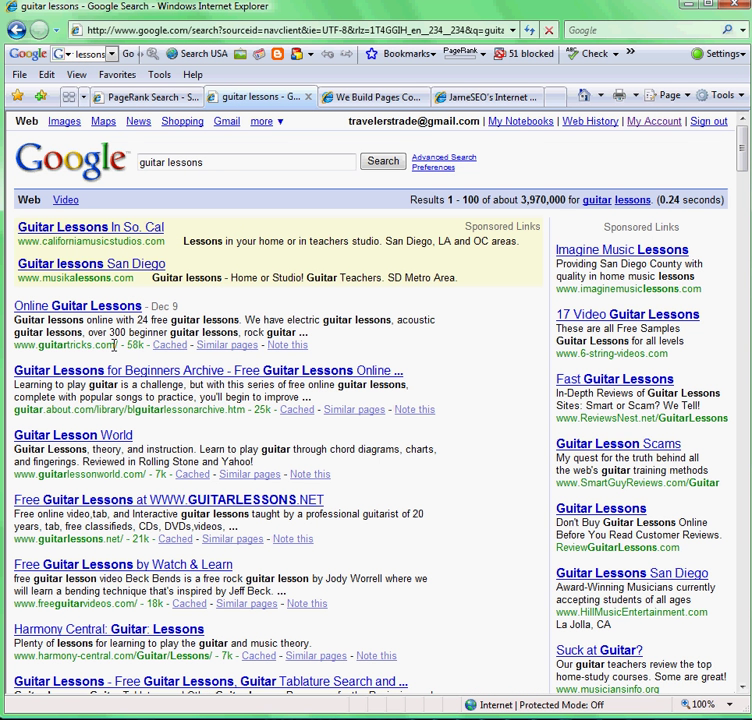
pyautogui.moveTo(117, 344); pyautogui.dragTo(13, 344)
pyautogui.hotkey('ctrl', 'c')
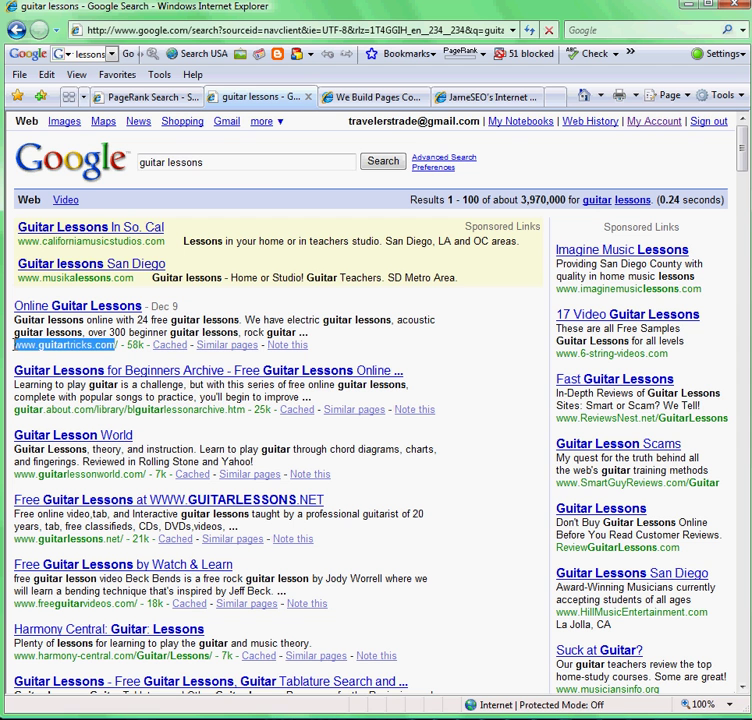
pyautogui.moveTo(206, 162); pyautogui.dragTo(141, 163)
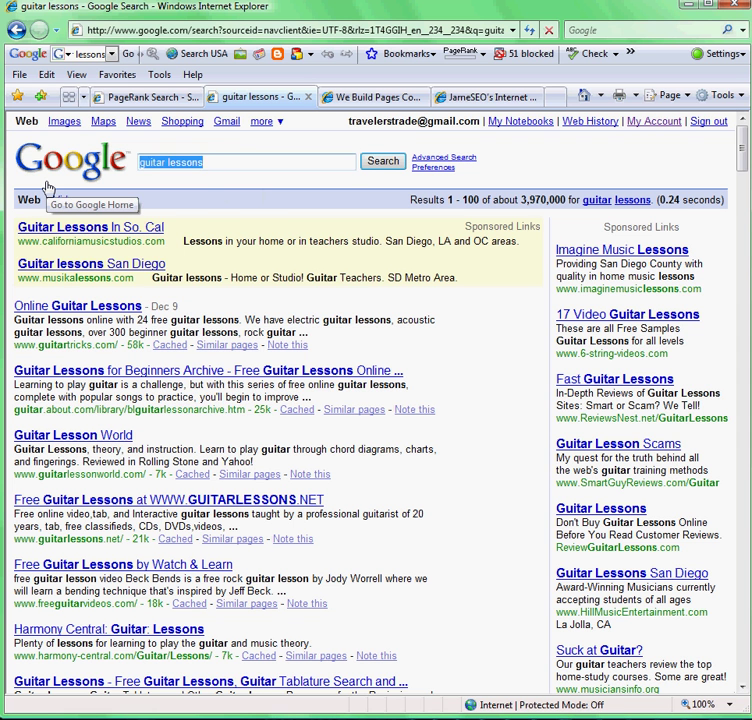
pyautogui.write('link:')
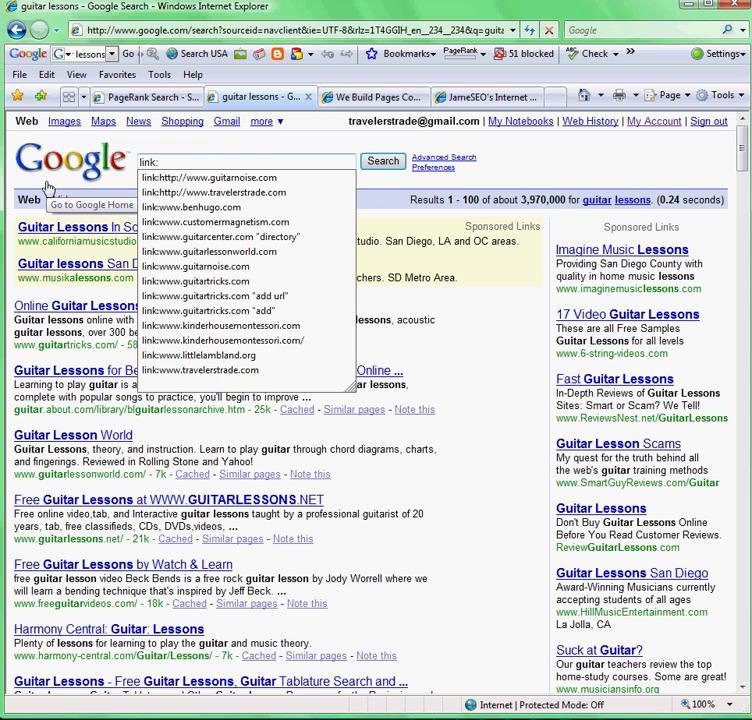
pyautogui.hotkey('ctrl', 'v')
pyautogui.press('Return')
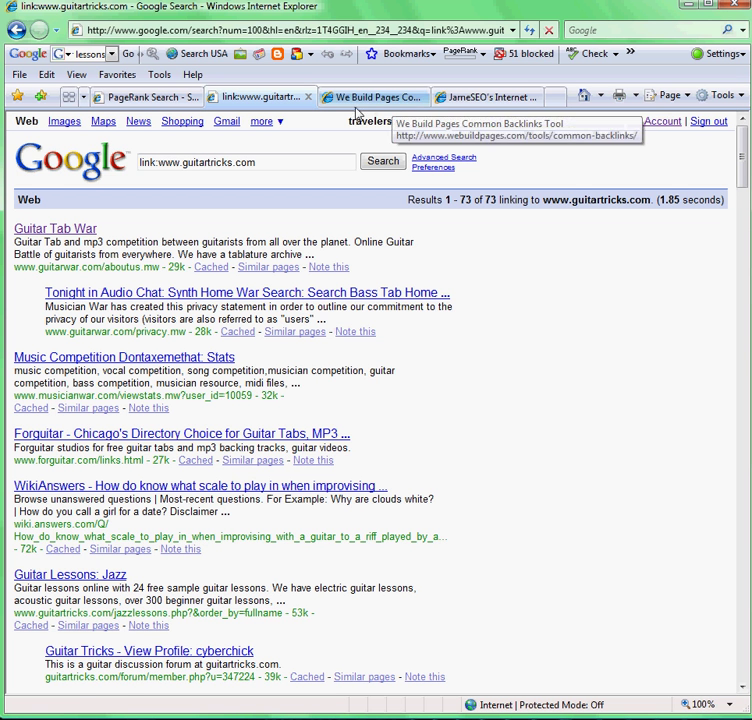
pyautogui.click(192, 100)
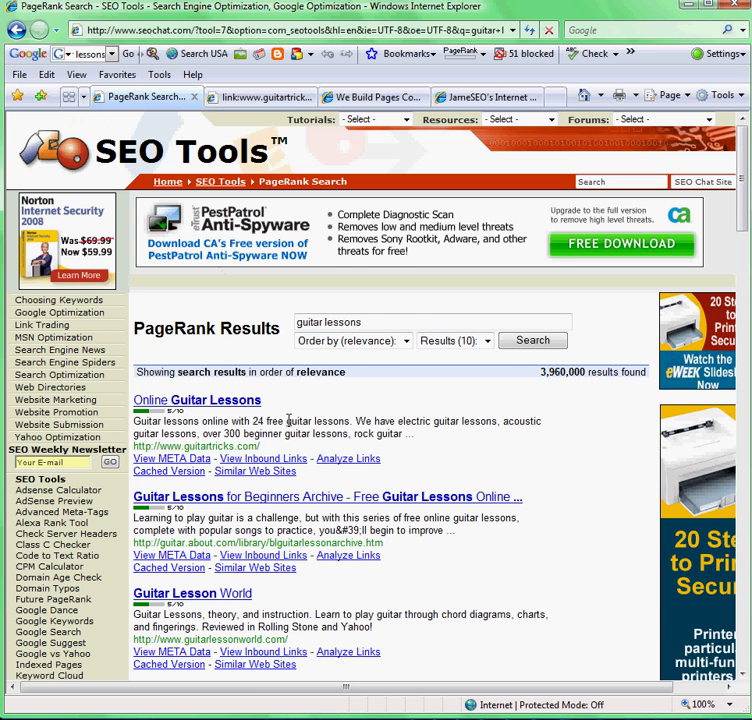
pyautogui.scroll(-2, 300, 428)
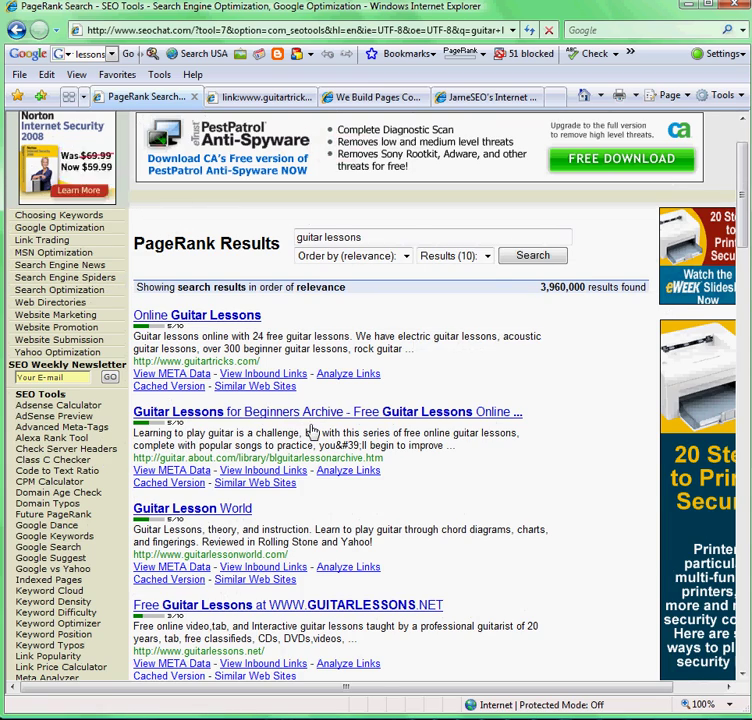
pyautogui.scroll(-7, 312, 432)
pyautogui.scroll(-7, 312, 432)
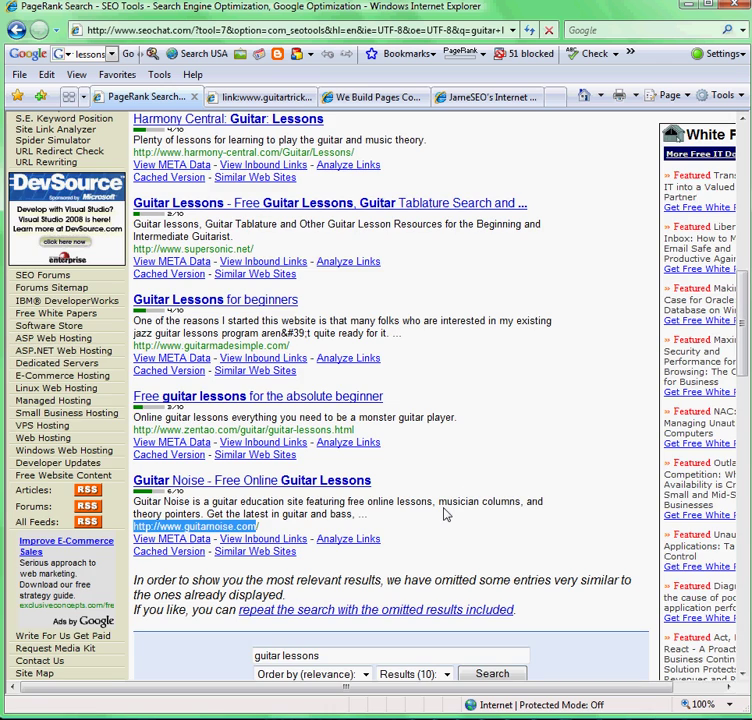
pyautogui.scroll(10, 445, 513)
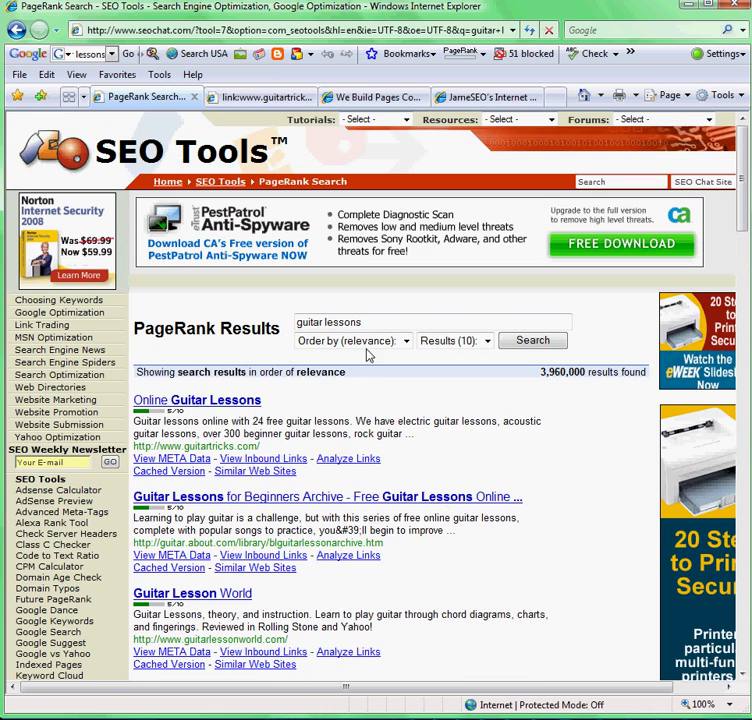
pyautogui.moveTo(354, 320); pyautogui.dragTo(240, 324)
pyautogui.write('link:')
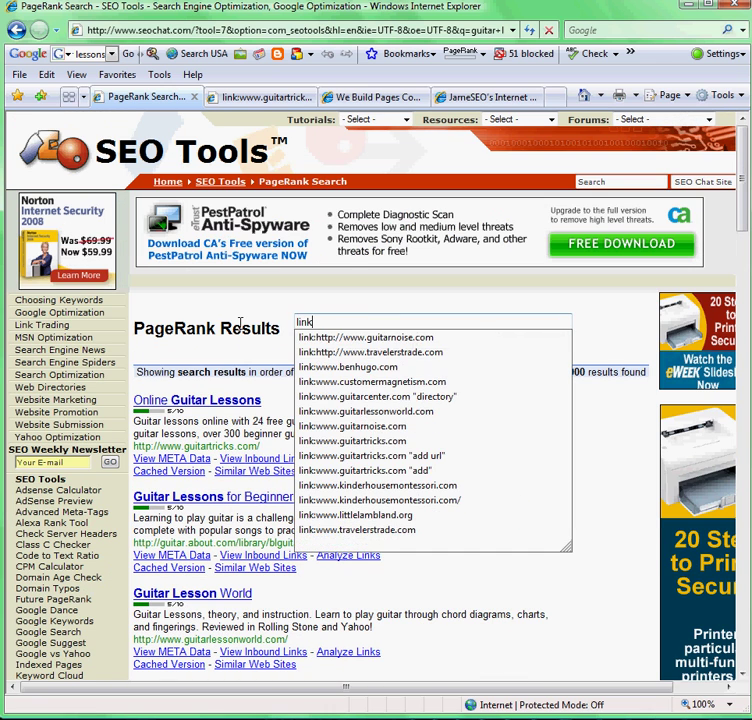
pyautogui.write('http://www.guitarnoise.com')
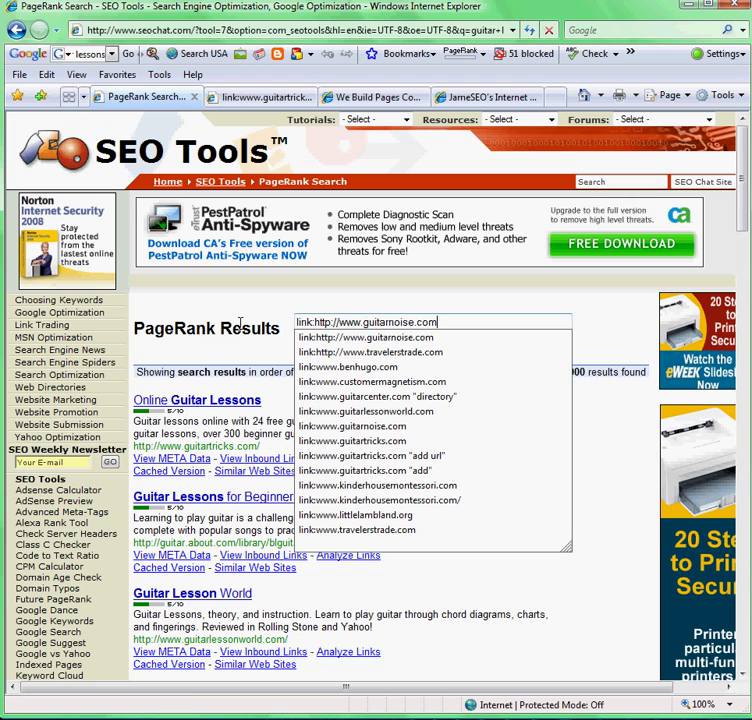
pyautogui.press('Return')
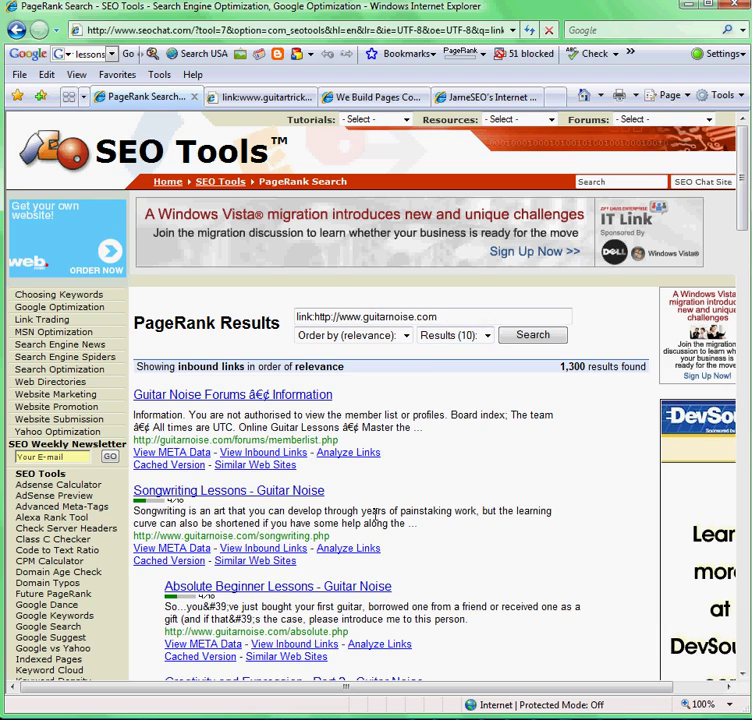
pyautogui.scroll(-6, 347, 540)
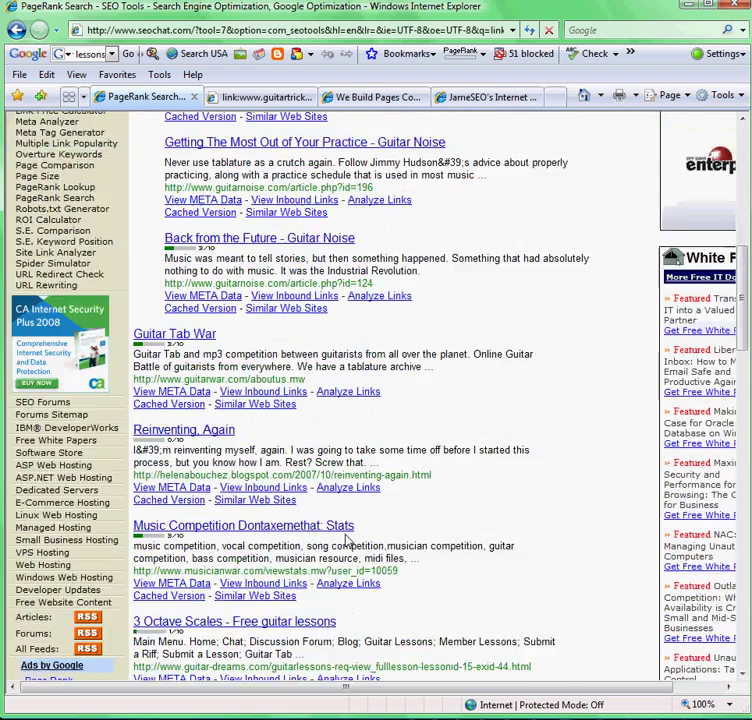
pyautogui.scroll(-2, 347, 540)
pyautogui.scroll(8, 347, 540)
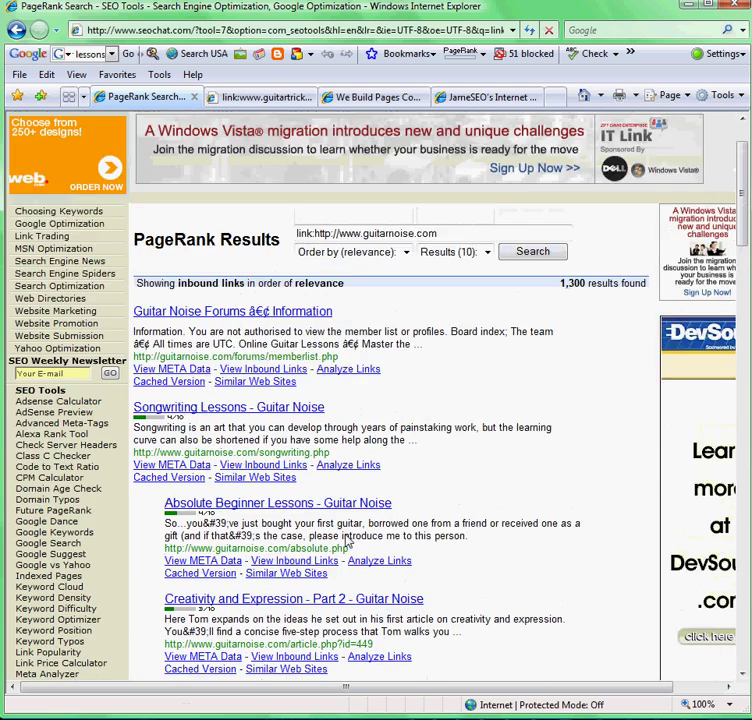
pyautogui.scroll(2, 347, 541)
pyautogui.moveTo(444, 316); pyautogui.dragTo(213, 323)
pyautogui.hotkey('ctrl', 'c')
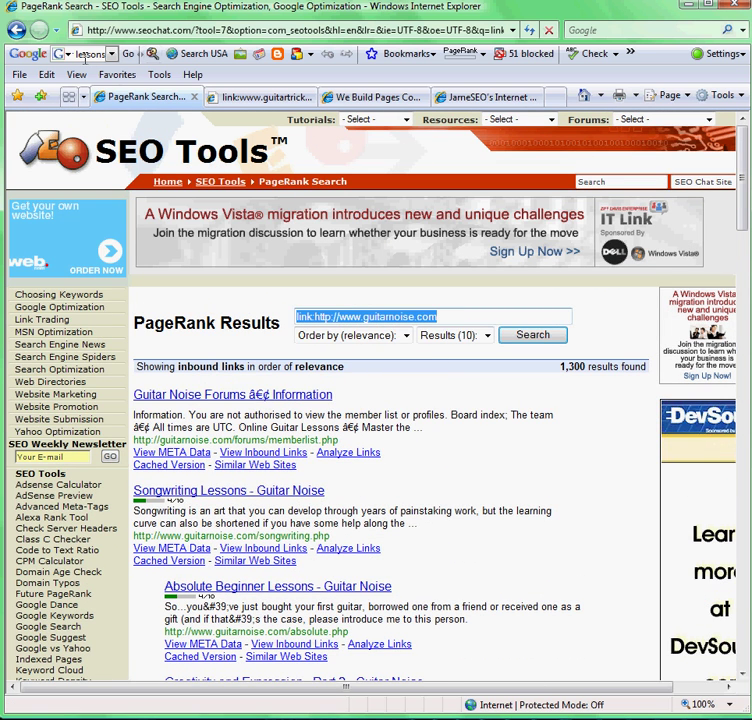
pyautogui.click(135, 33)
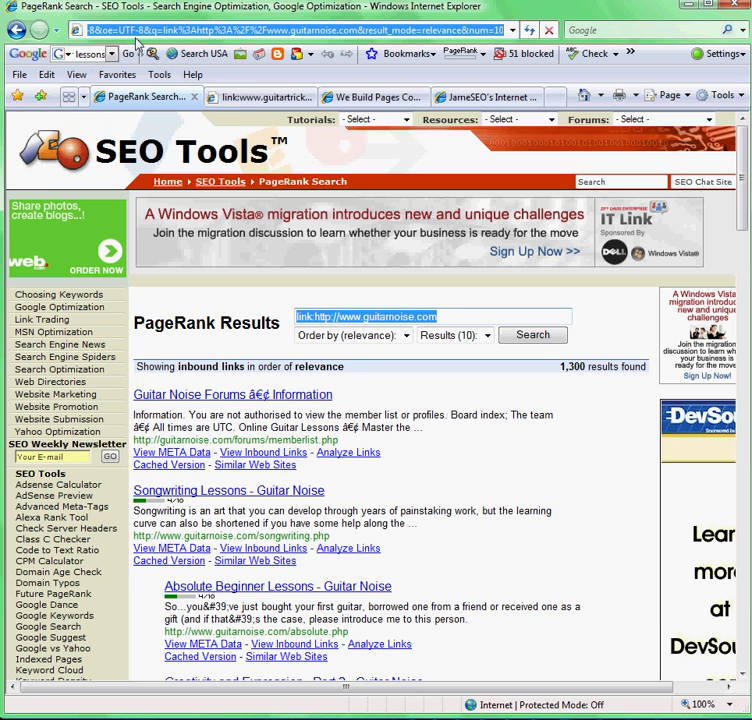
pyautogui.click(248, 97)
pyautogui.click(215, 30)
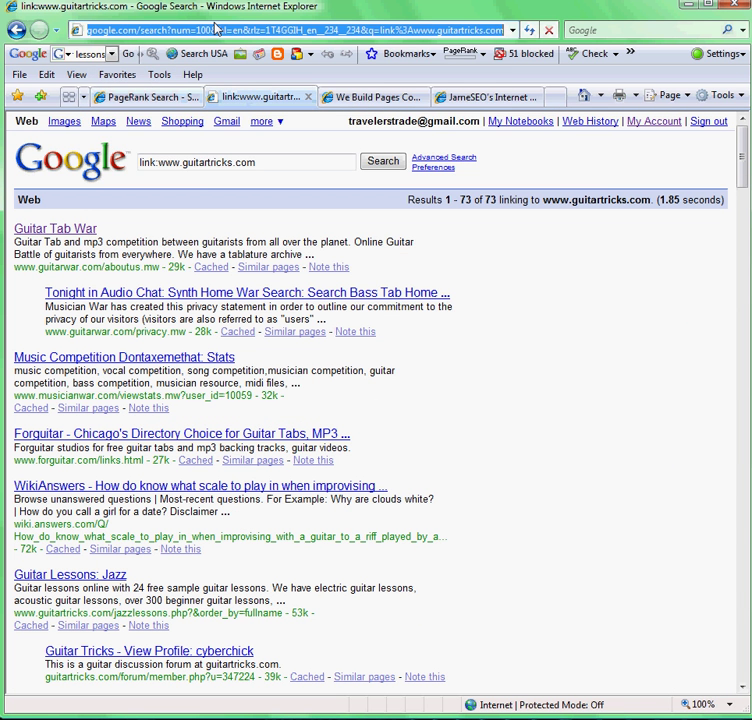
pyautogui.write('www.yah')
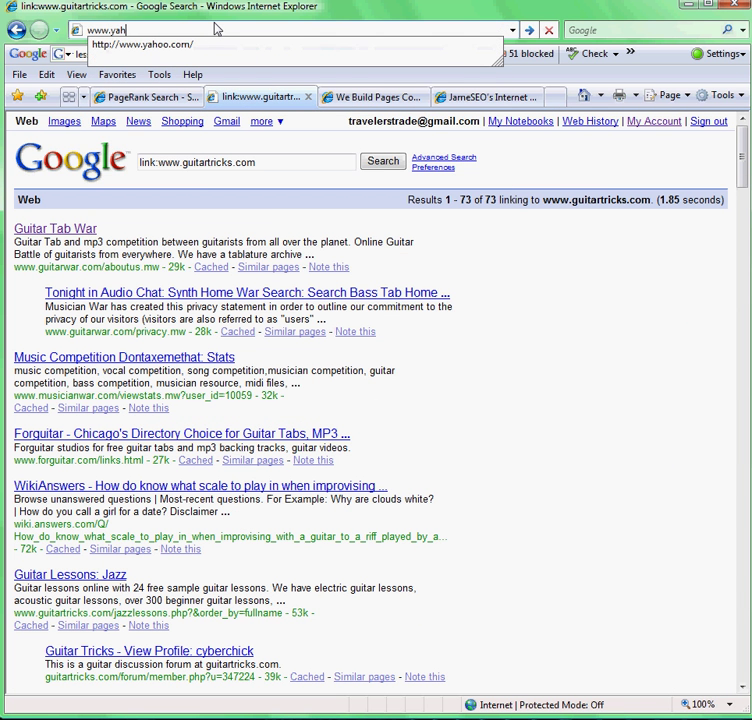
pyautogui.write('oo.com')
pyautogui.press('Return')
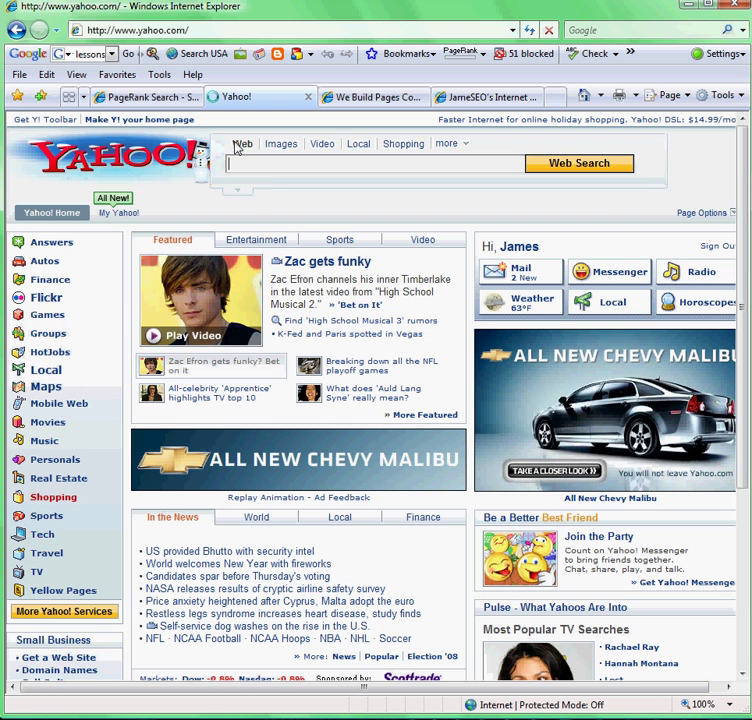
pyautogui.hotkey('ctrl', 'v')
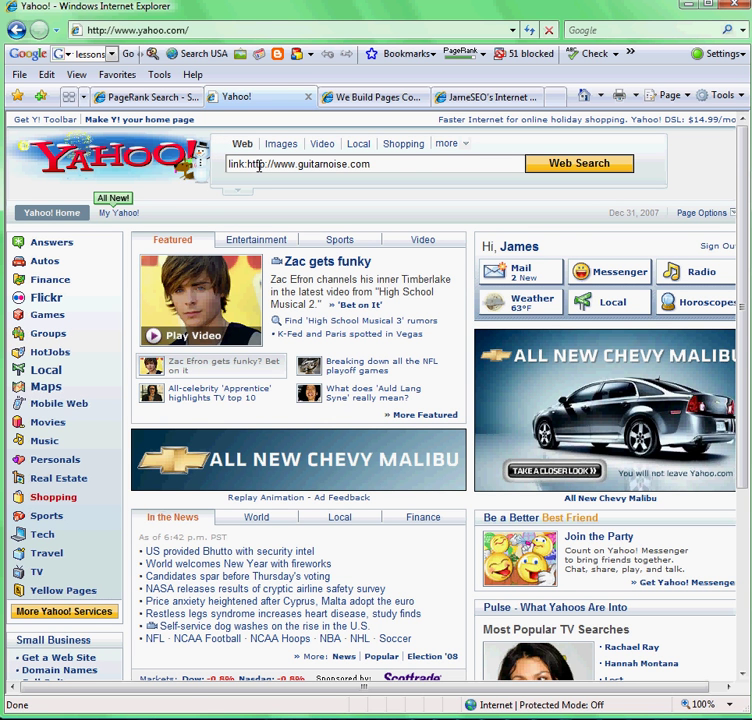
pyautogui.press('Return')
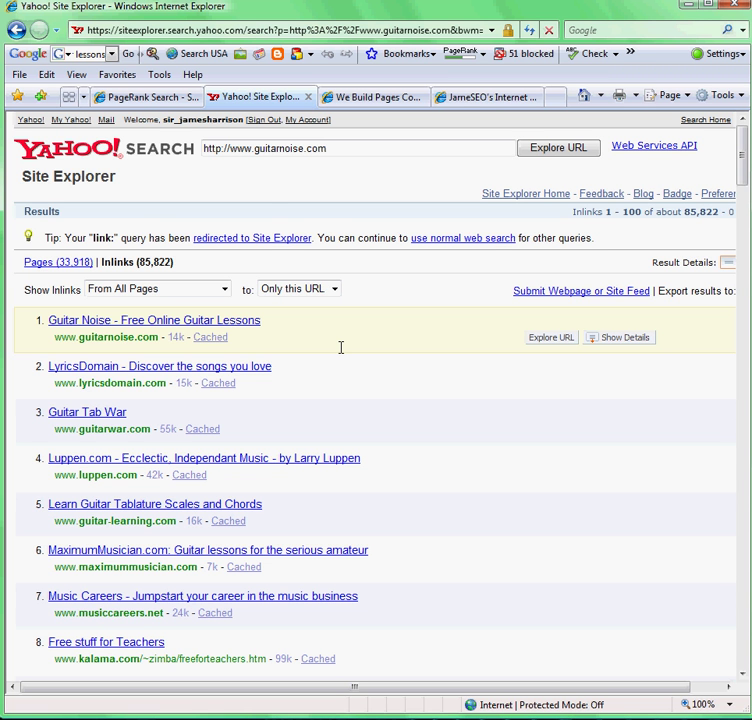
pyautogui.click(84, 53)
pyautogui.write('relate')
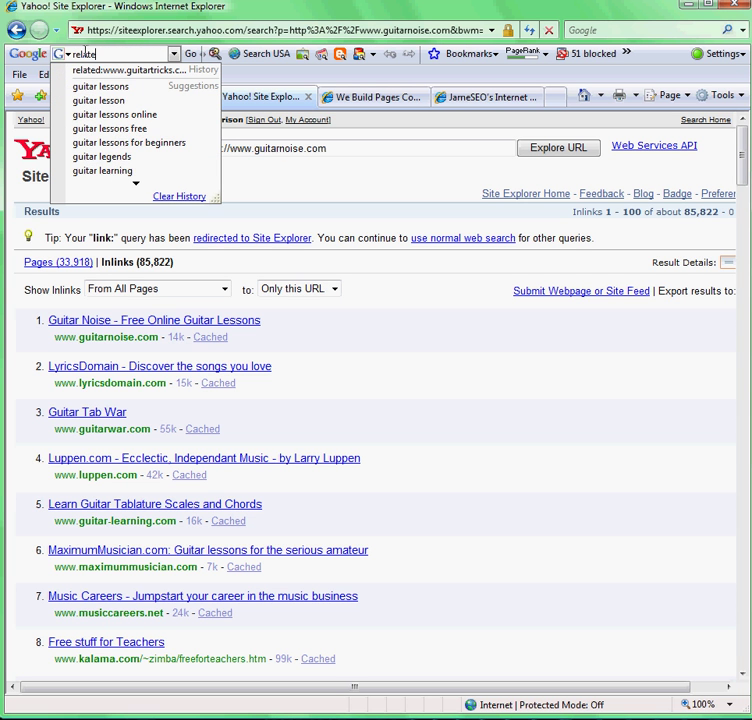
pyautogui.write('d:')
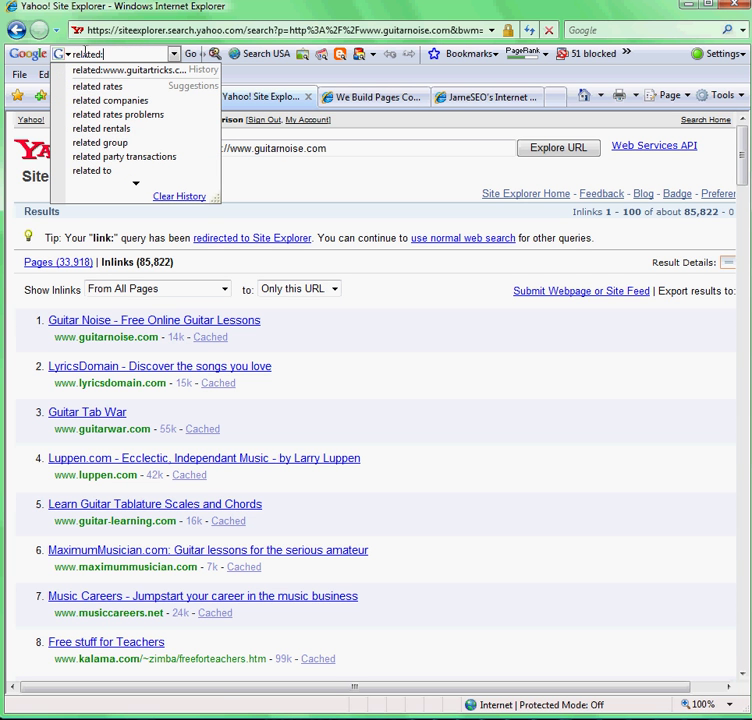
pyautogui.press('Down')
pyautogui.press('Return')
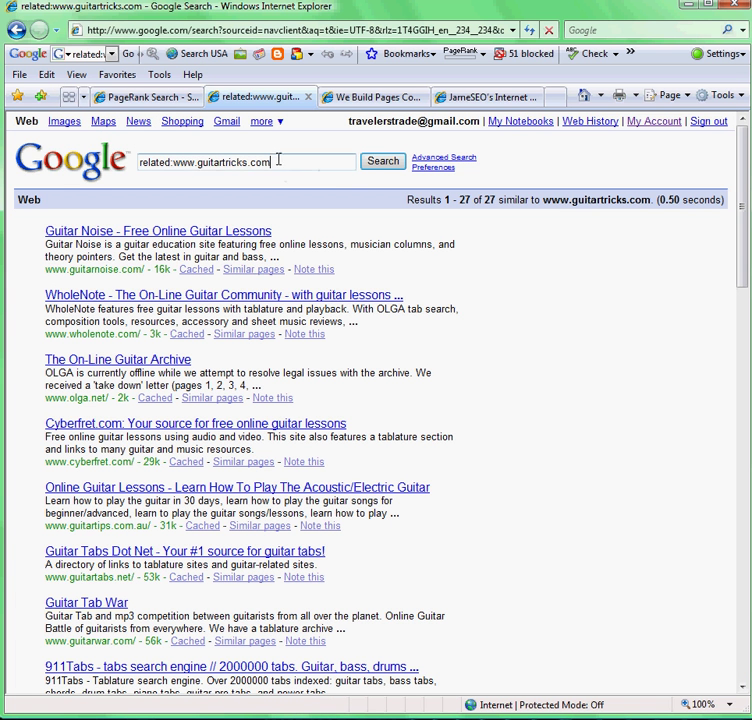
pyautogui.moveTo(277, 161); pyautogui.dragTo(200, 161)
pyautogui.write('fr')
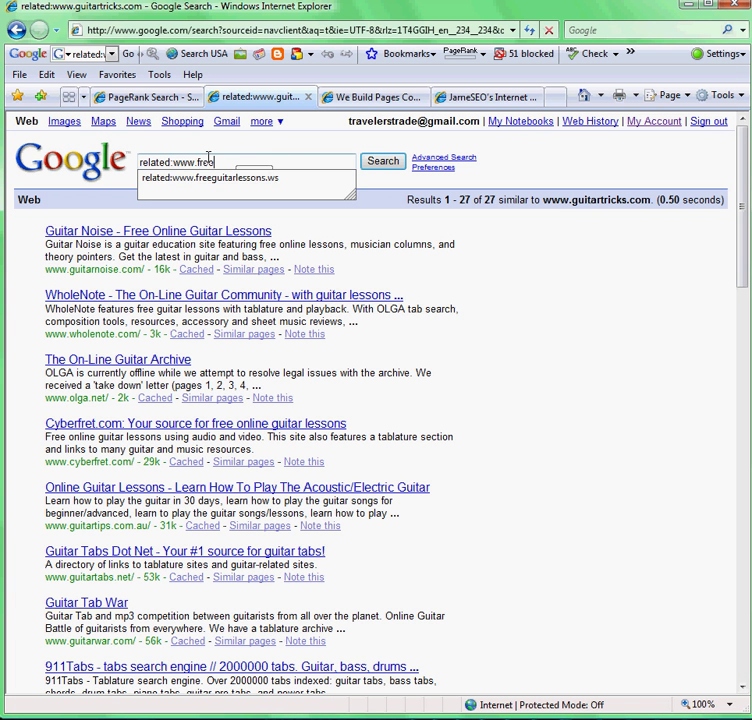
pyautogui.write('ee')
pyautogui.press('Down')
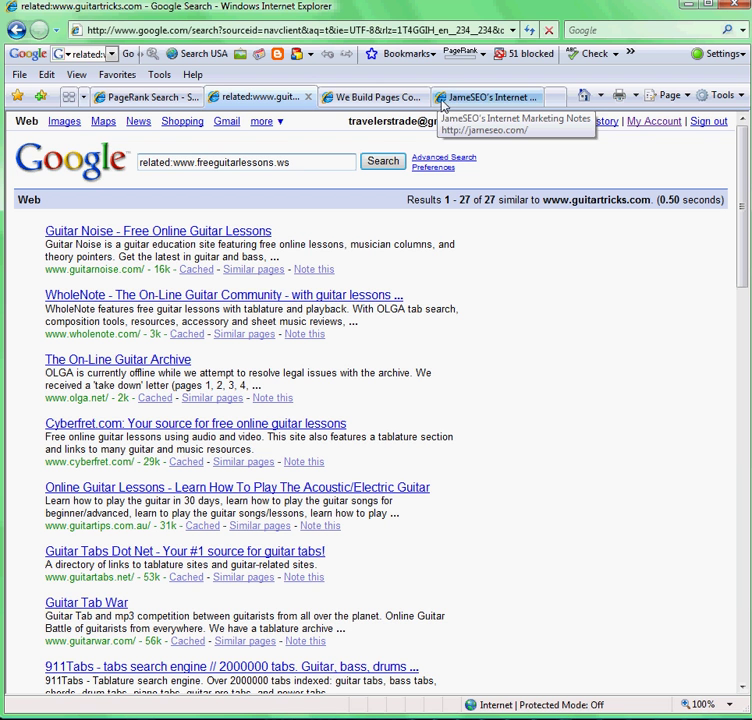
pyautogui.click(386, 162)
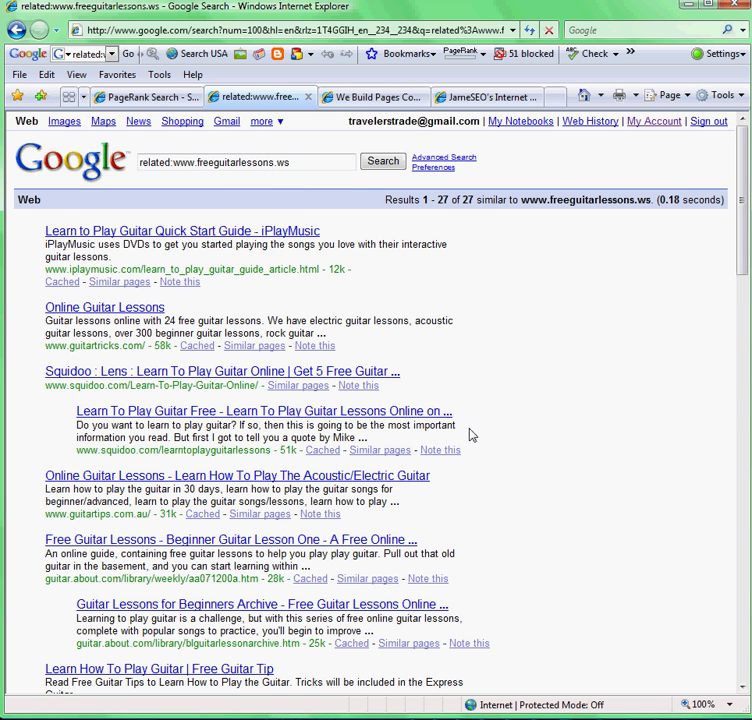
pyautogui.scroll(-9, 466, 427)
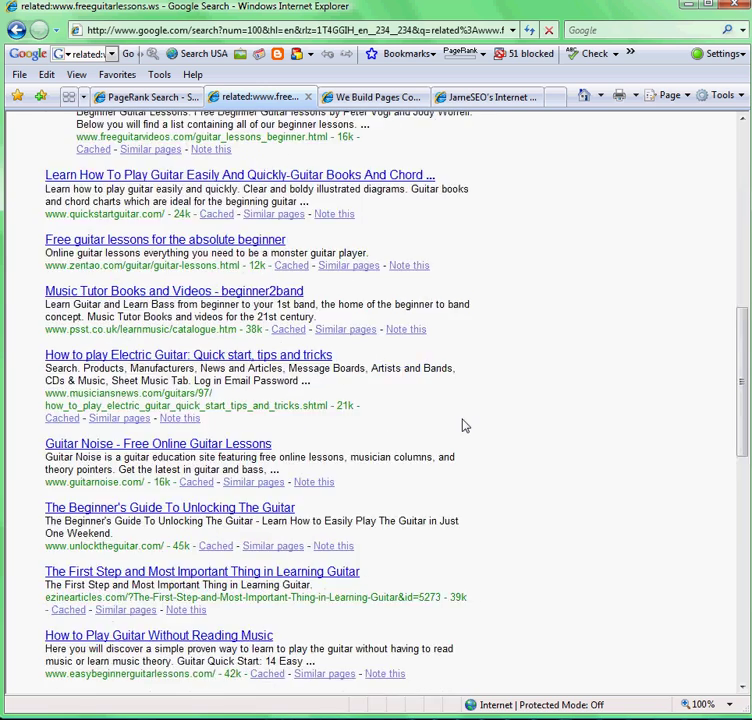
pyautogui.scroll(-2, 401, 541)
pyautogui.scroll(-1, 313, 518)
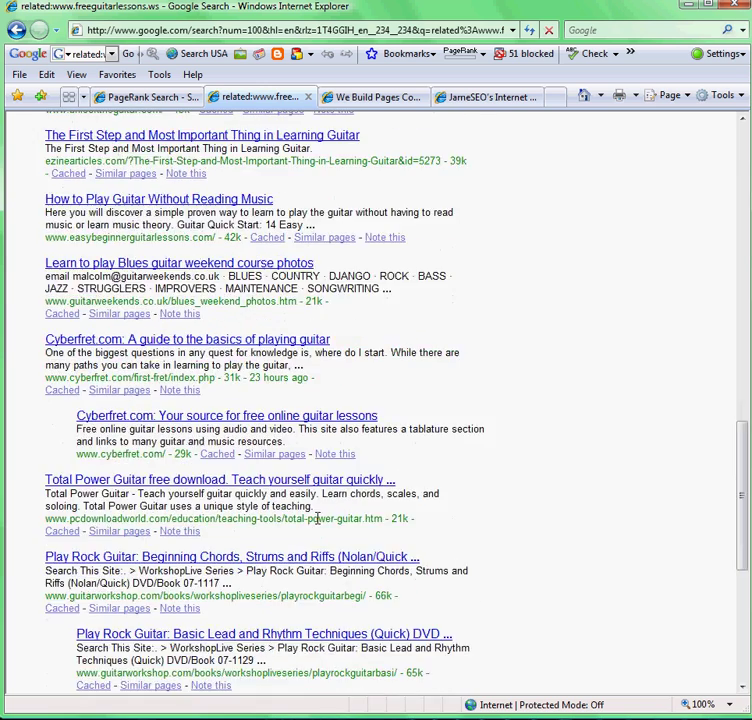
pyautogui.scroll(3, 290, 507)
pyautogui.scroll(9, 268, 497)
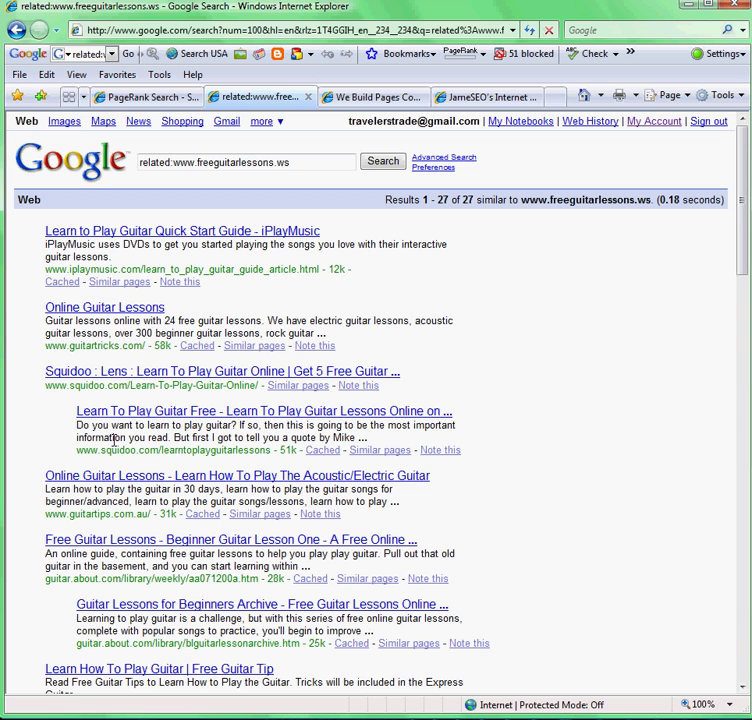
pyautogui.scroll(-1, 109, 508)
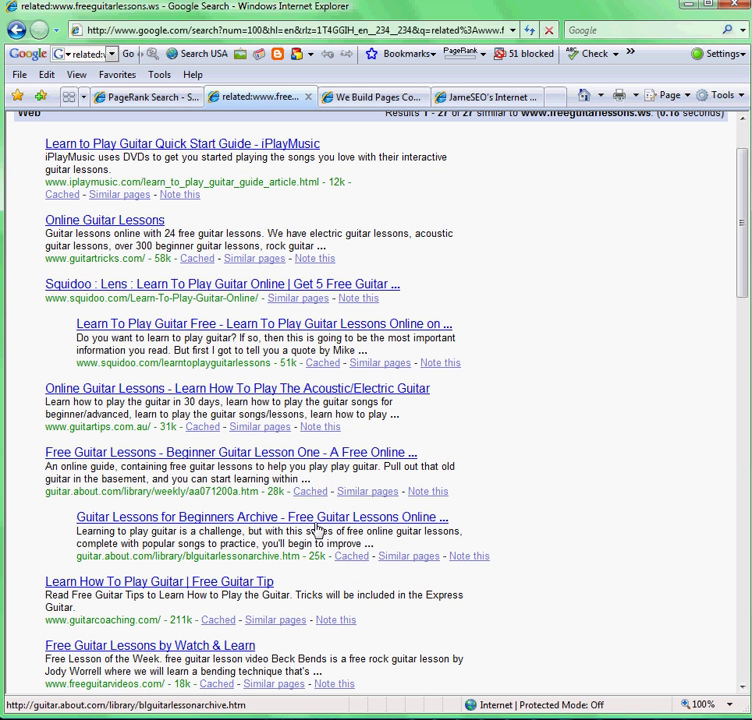
pyautogui.scroll(1, 428, 455)
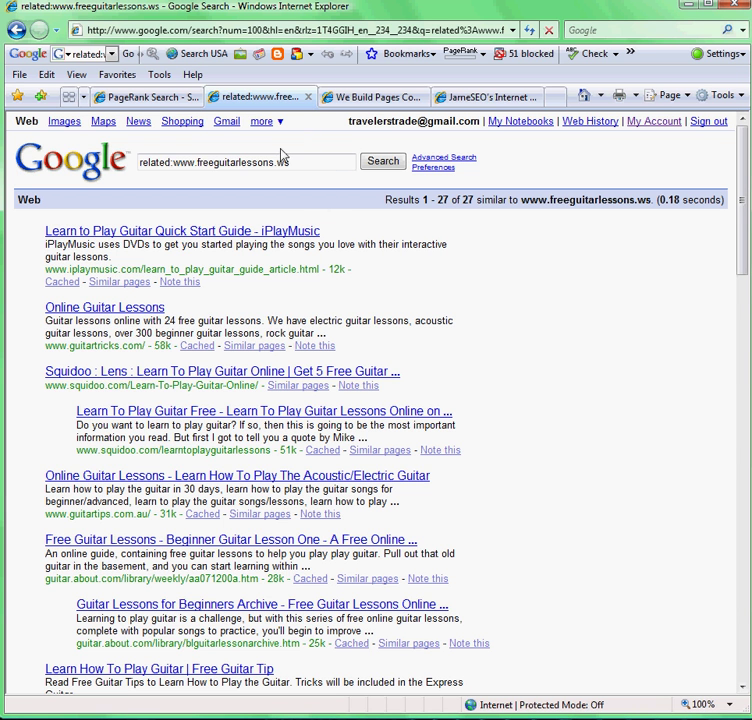
pyautogui.moveTo(307, 162); pyautogui.dragTo(198, 163)
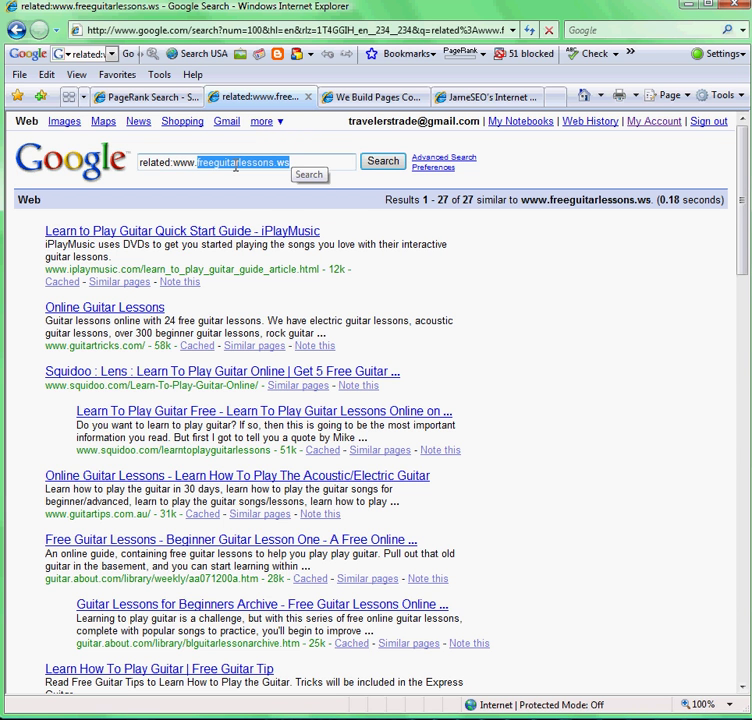
pyautogui.write('gui')
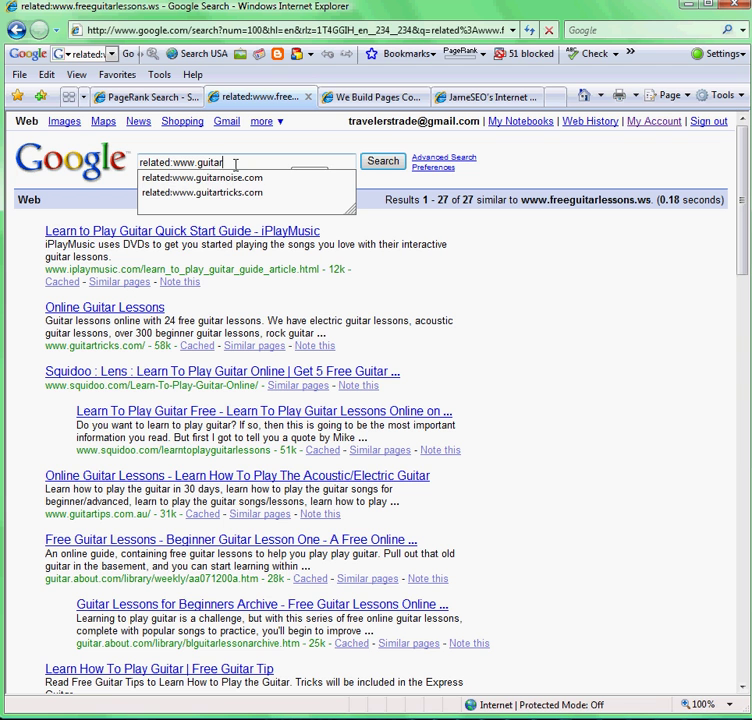
pyautogui.press('Down')
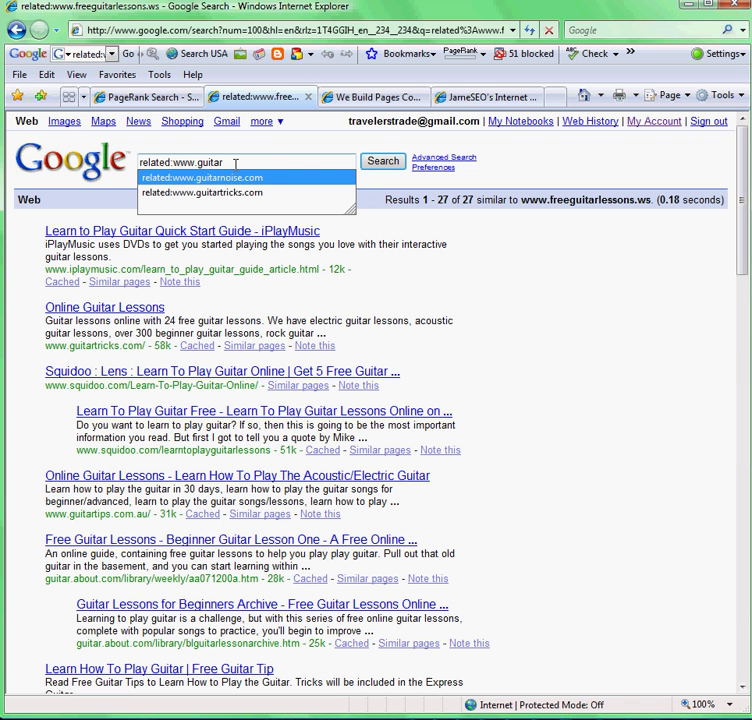
pyautogui.press('Down')
pyautogui.press('Return')
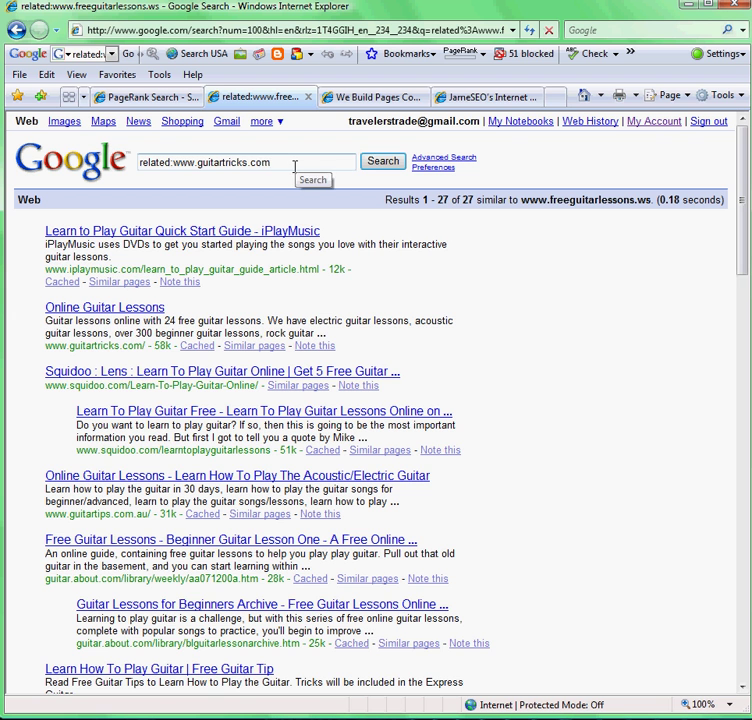
pyautogui.click(385, 162)
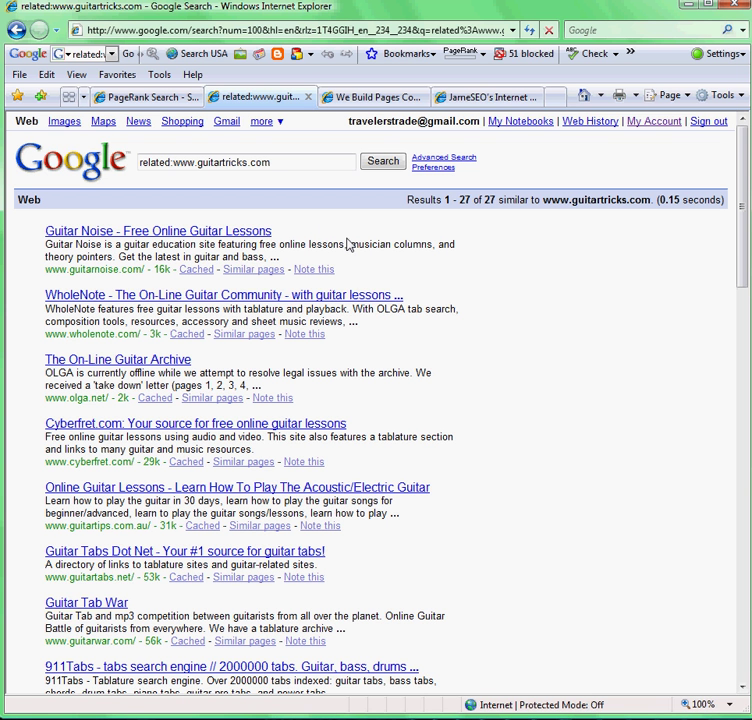
pyautogui.moveTo(270, 162); pyautogui.dragTo(197, 162)
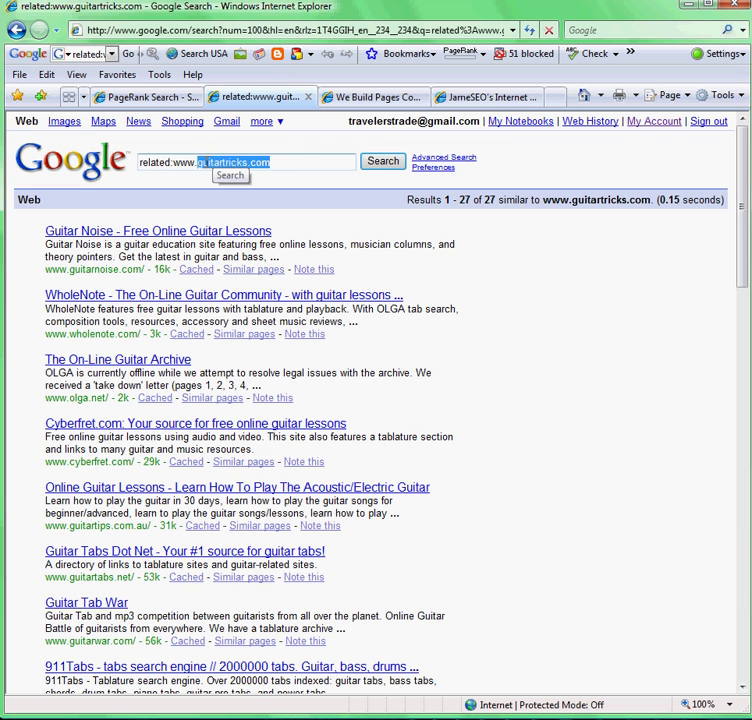
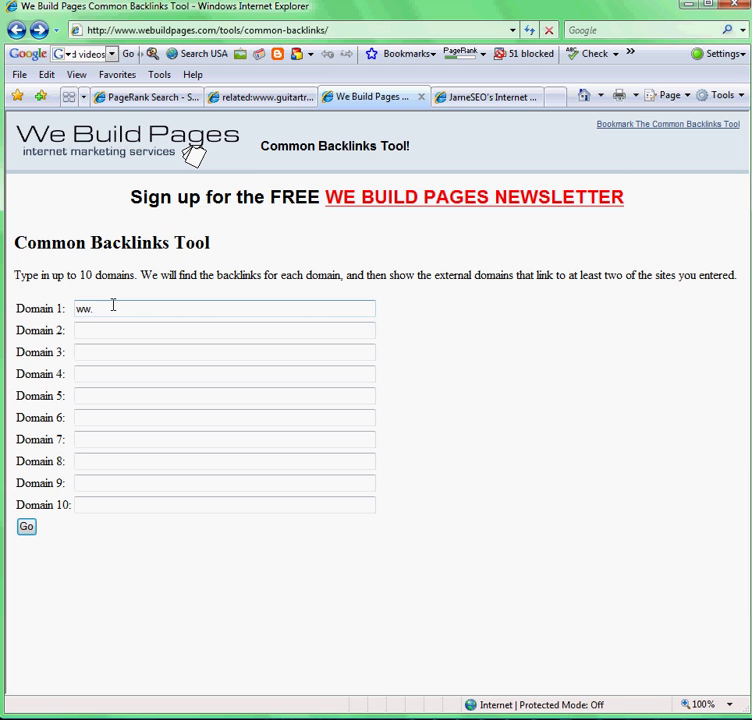
pyautogui.write('w.')
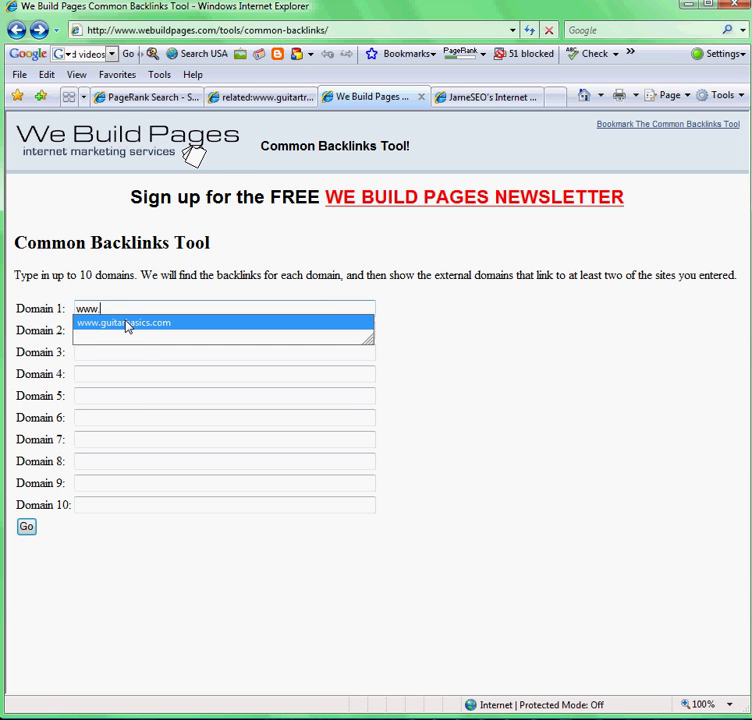
pyautogui.click(137, 322)
pyautogui.click(137, 329)
pyautogui.write('ww')
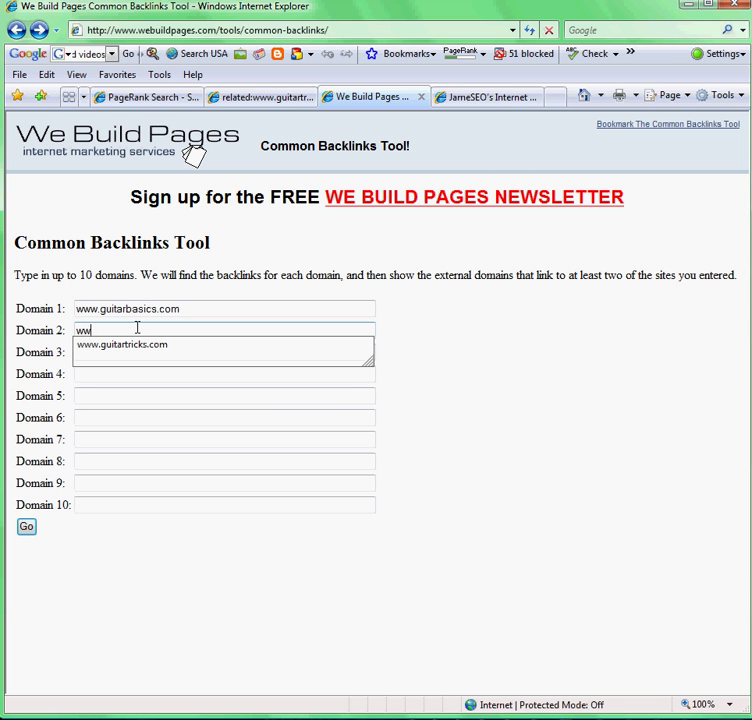
pyautogui.write('w.')
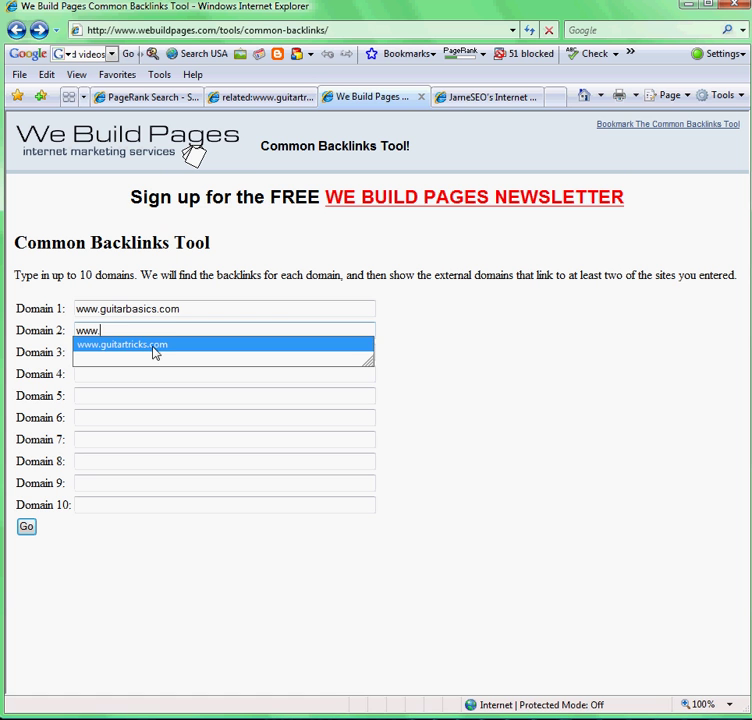
pyautogui.click(152, 345)
pyautogui.click(152, 346)
pyautogui.write('www.')
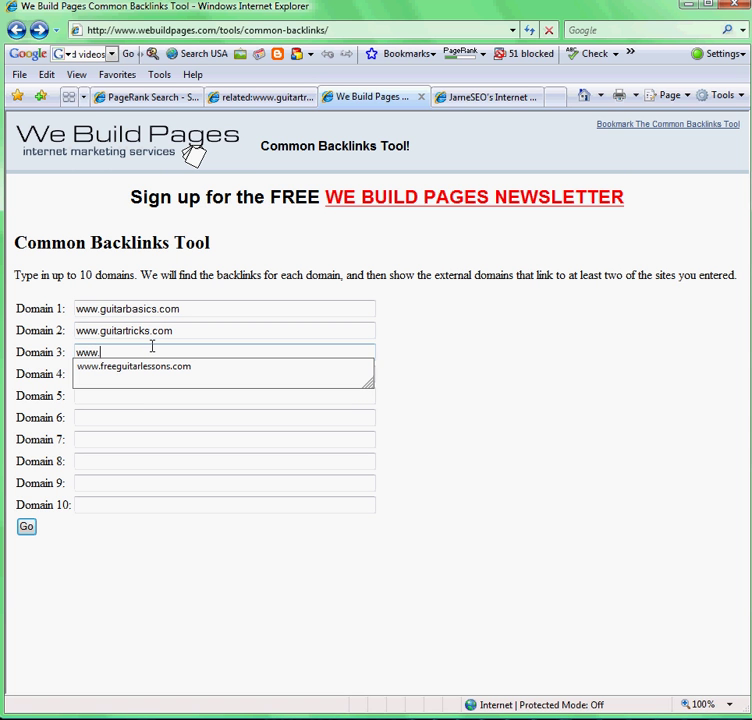
pyautogui.write('gu')
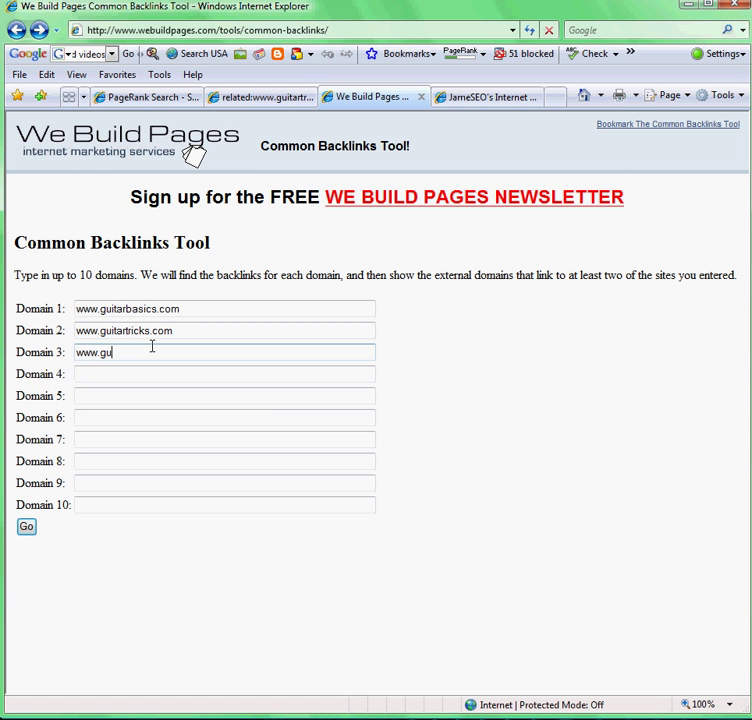
pyautogui.write('itarnise')
pyautogui.press('BackSpace')
pyautogui.press('BackSpace')
pyautogui.write('oise.com')
pyautogui.click(170, 374)
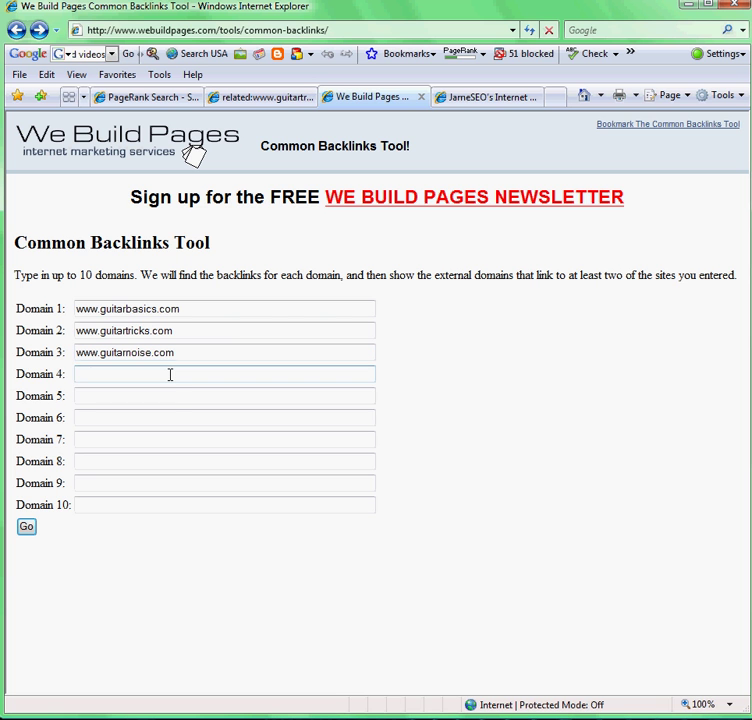
pyautogui.write('www.')
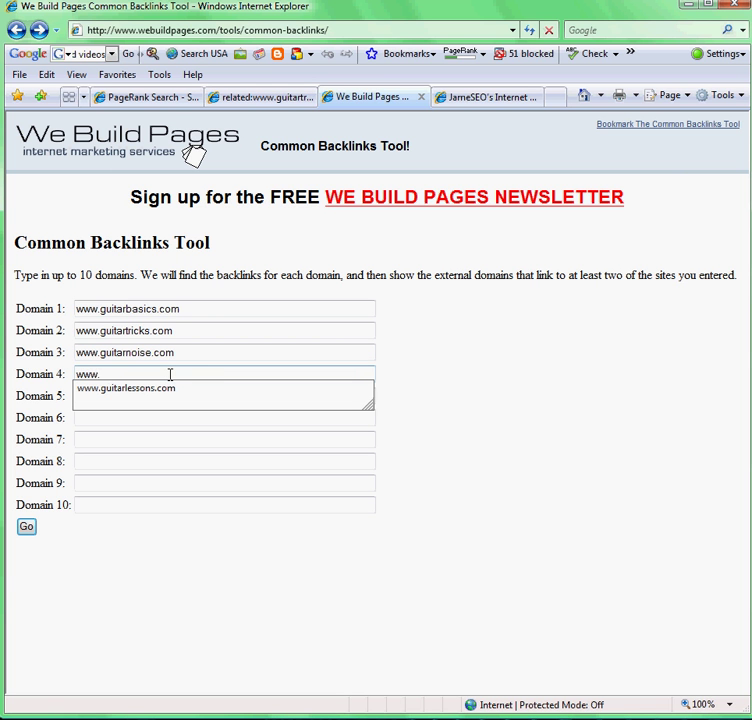
pyautogui.write('guitar')
pyautogui.press('Down')
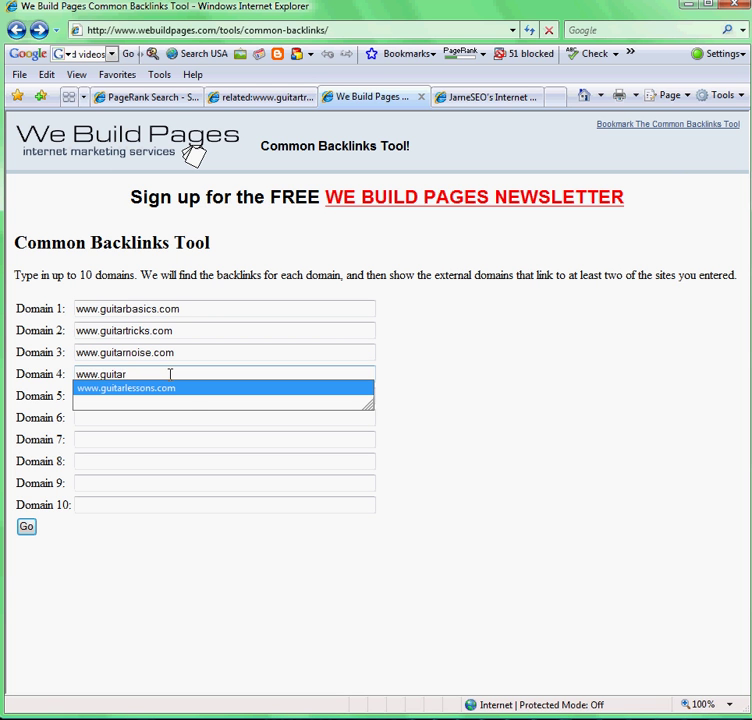
pyautogui.press('Return')
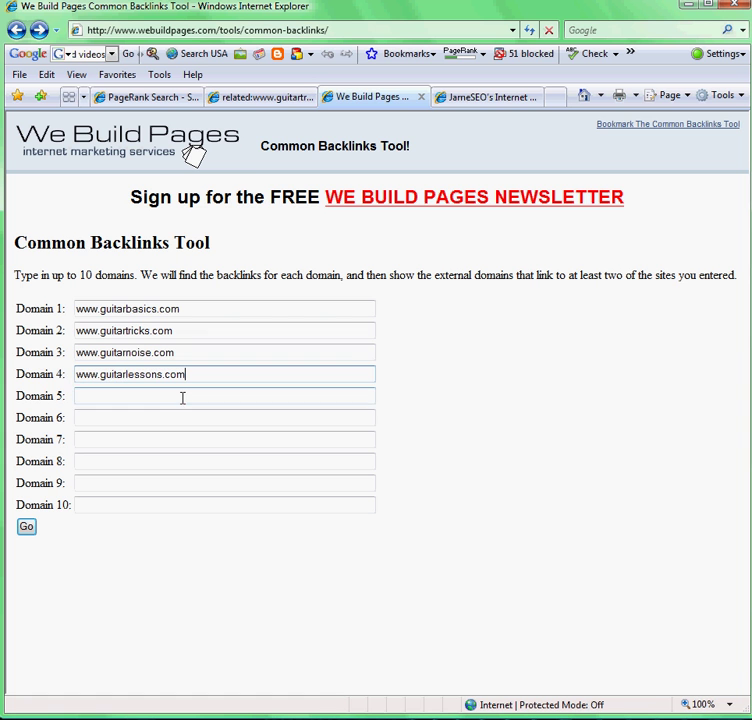
pyautogui.click(182, 398)
pyautogui.write('www.')
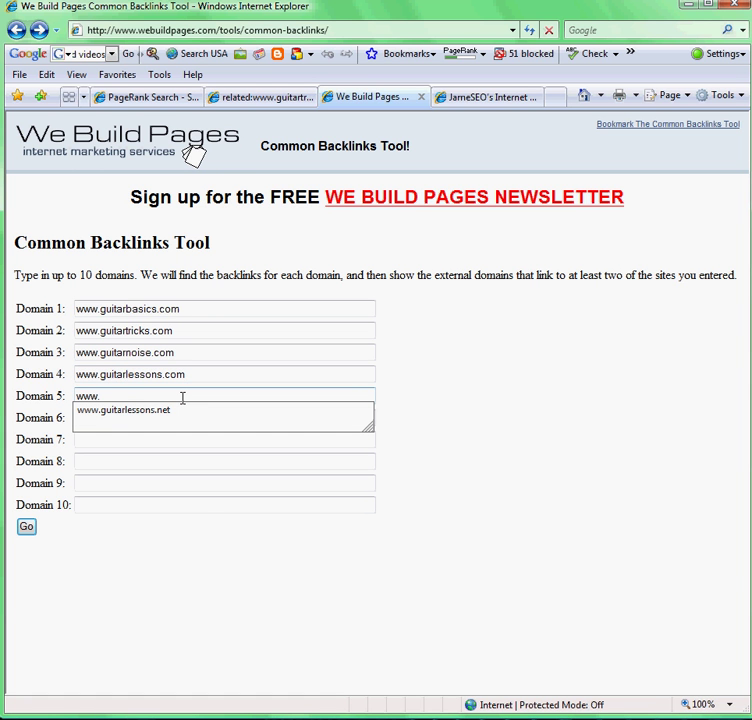
pyautogui.write('guitarlessonsworld')
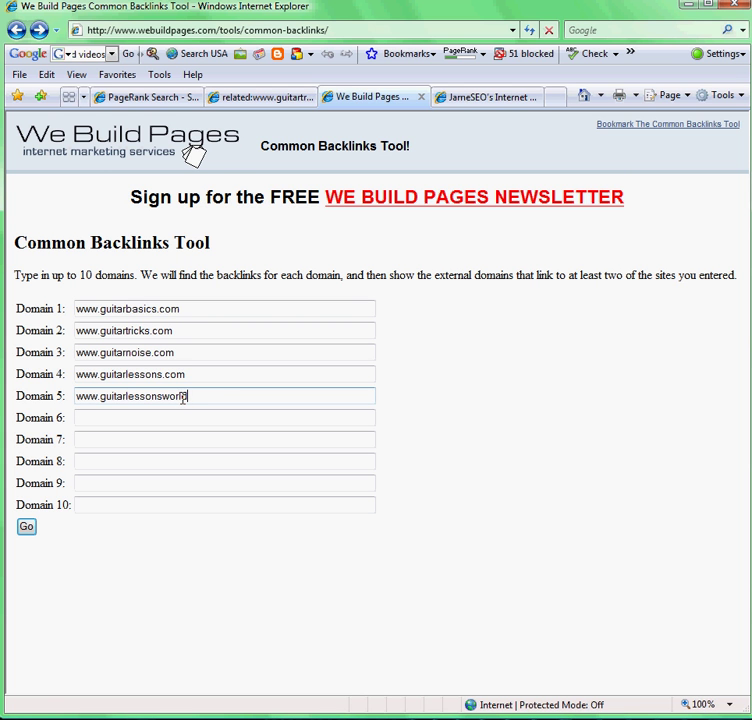
pyautogui.write('.com')
pyautogui.click(26, 527)
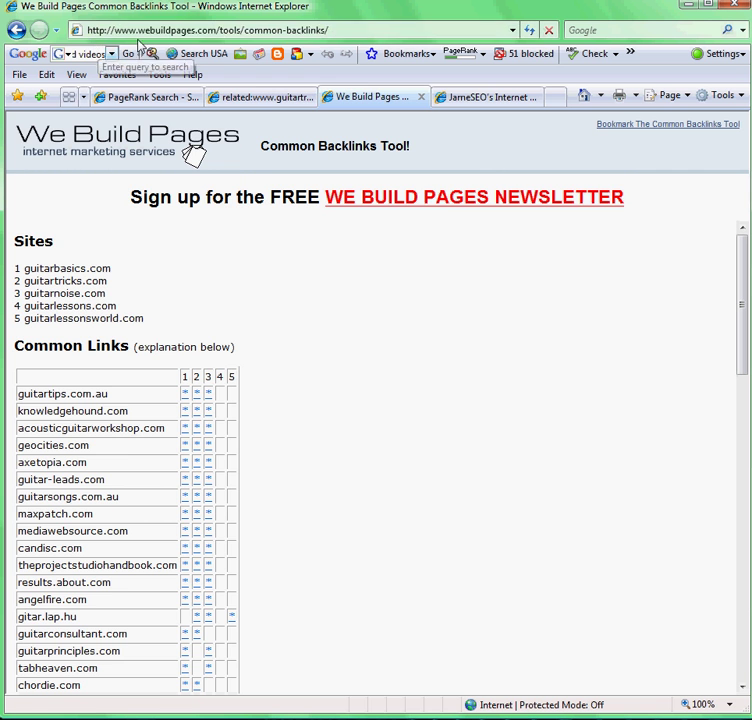
# Return to the Google results, search for "guitare lessons" "add url", and accept the suggested spelling "guitar lessons".
pyautogui.click(142, 31)
pyautogui.click(265, 97)
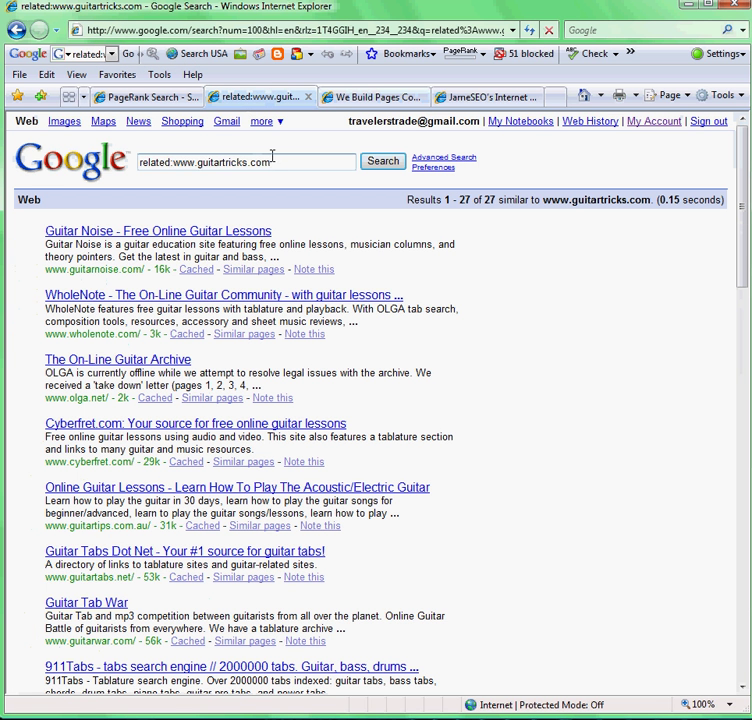
pyautogui.tripleClick(200, 162)
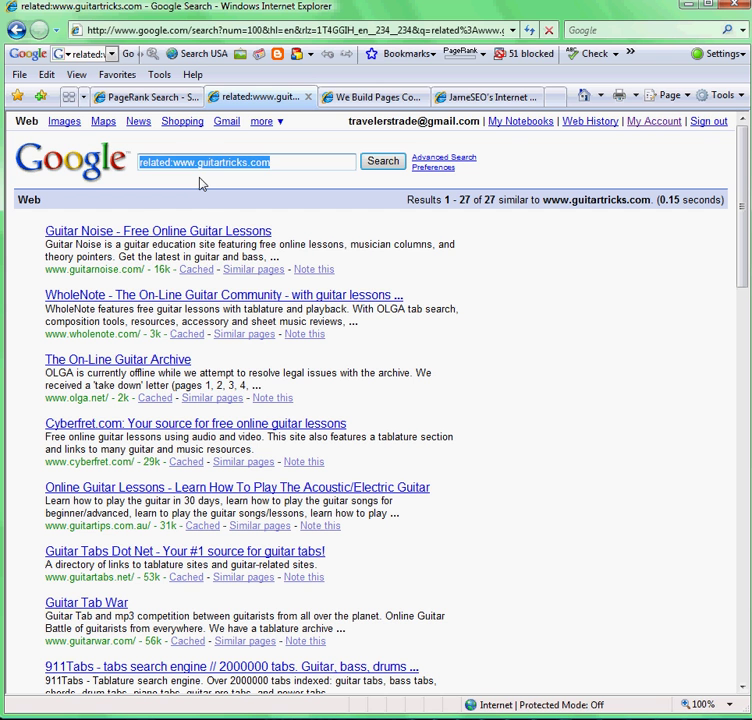
pyautogui.write('"guitare ')
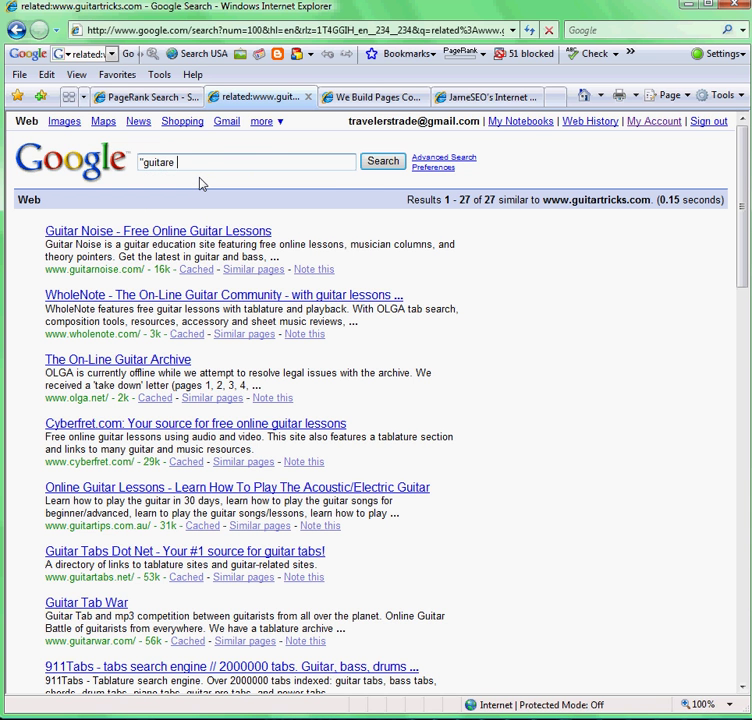
pyautogui.write('lessons" "add url"')
pyautogui.press('Return')
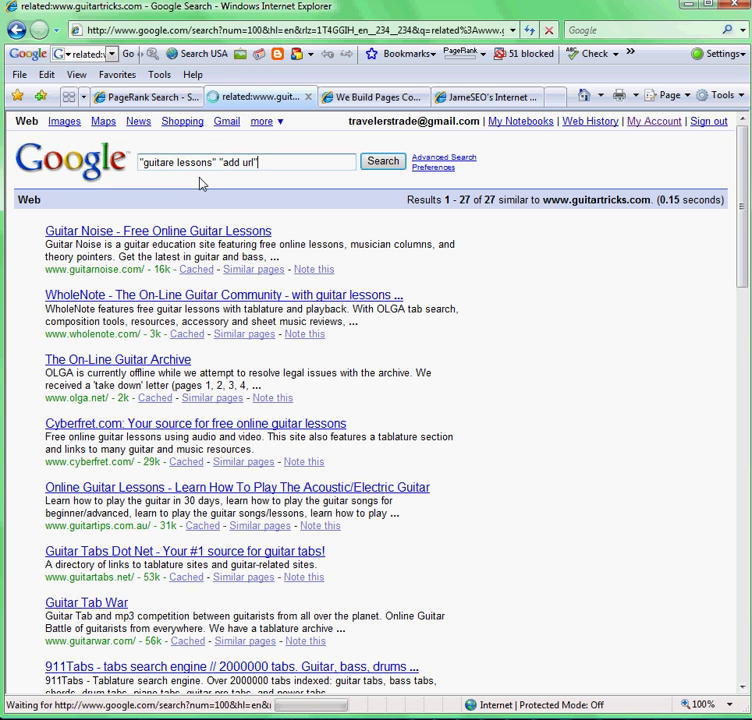
pyautogui.click(226, 231)
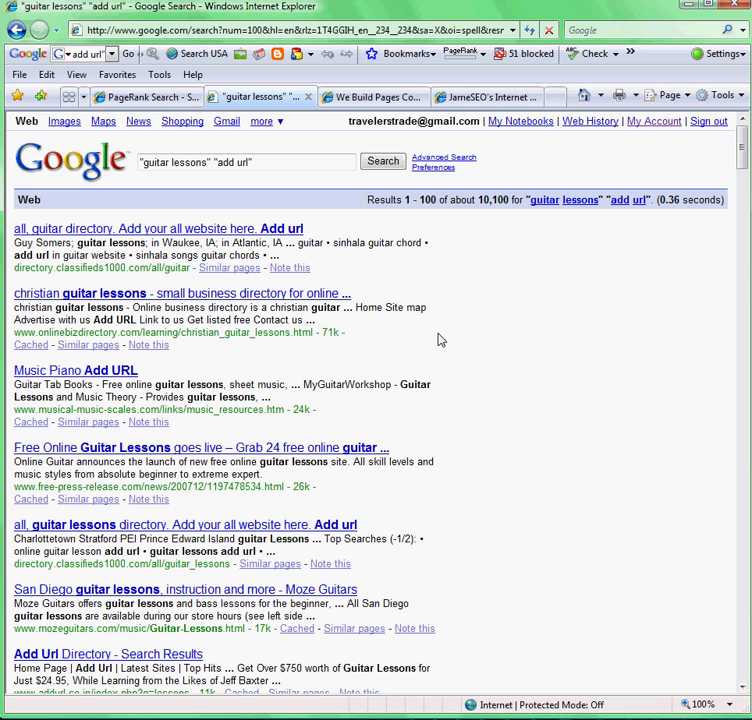
# Replace "add url" in the Google query with "submit a site" and rerun the search.
pyautogui.click(263, 163)
pyautogui.press('BackSpace')
pyautogui.press('BackSpace')
pyautogui.press('BackSpace')
pyautogui.press('BackSpace')
pyautogui.press('BackSpace')
pyautogui.press('BackSpace')
pyautogui.press('BackSpace')
pyautogui.press('BackSpace')
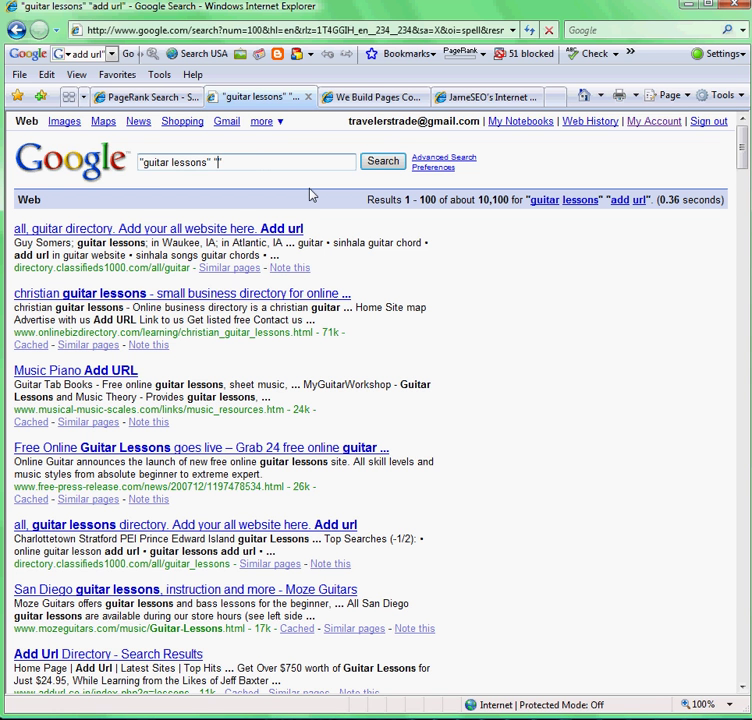
pyautogui.write('submit a site')
pyautogui.press('Return')
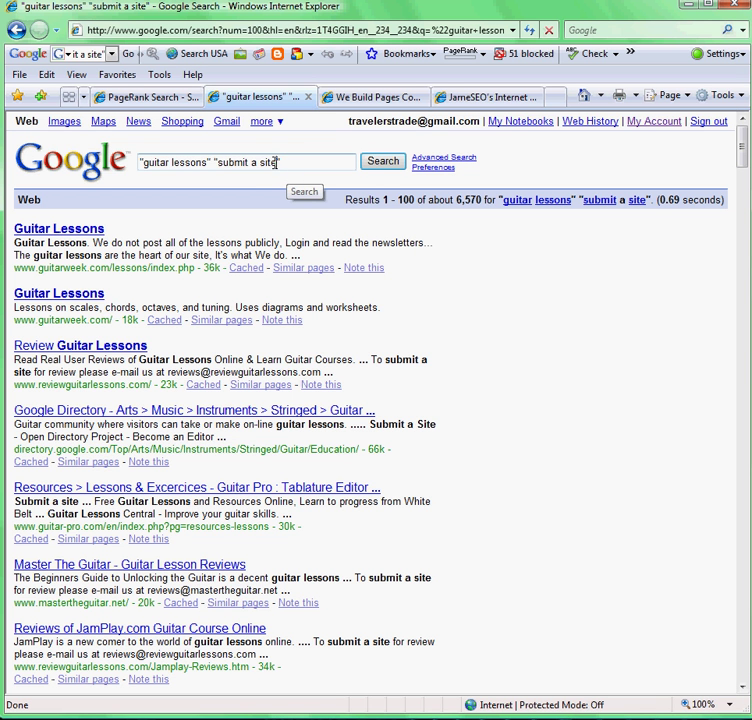
# Change the Google query to "guitar" "suggest a link" and run the search.
pyautogui.moveTo(276, 163); pyautogui.dragTo(218, 163)
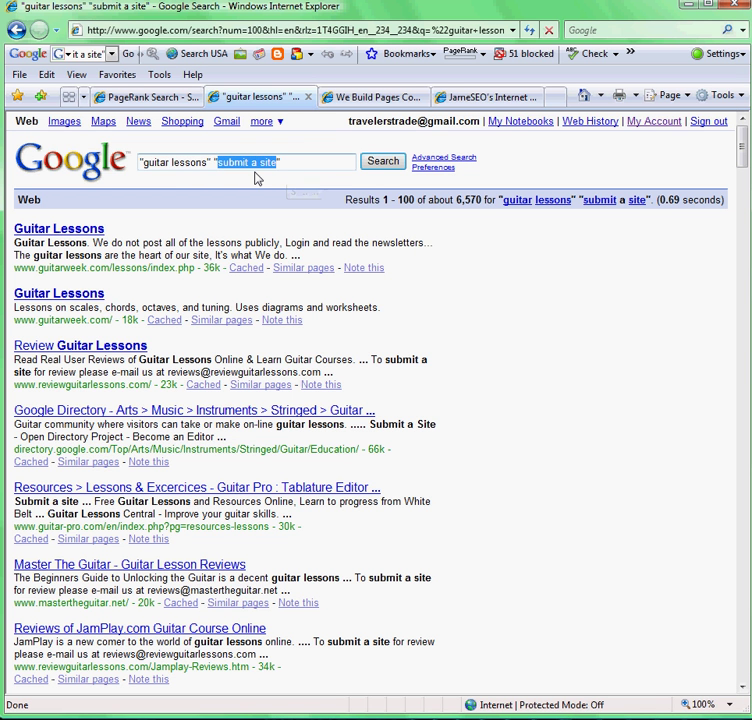
pyautogui.write('suggest a ')
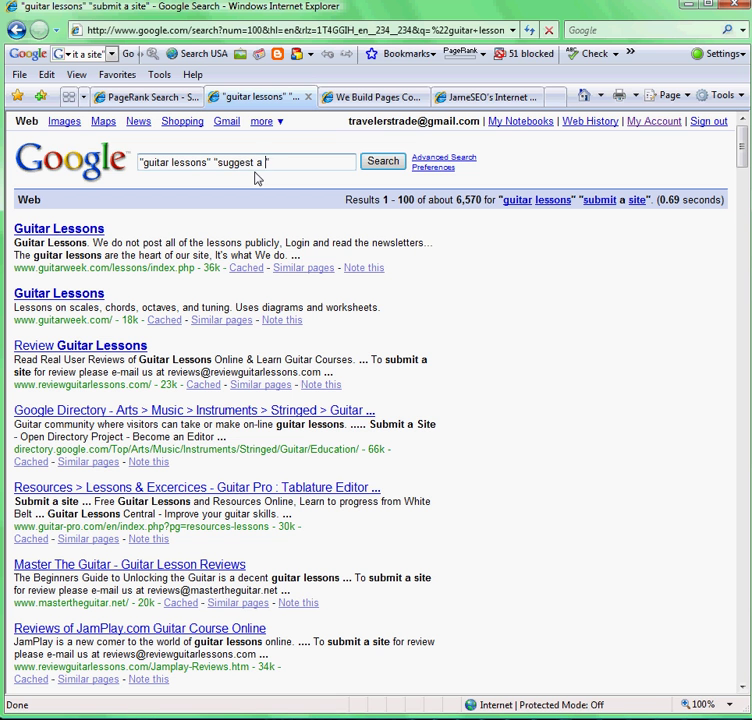
pyautogui.write('link"')
pyautogui.click(205, 161)
pyautogui.press('BackSpace')
pyautogui.press('BackSpace')
pyautogui.press('BackSpace')
pyautogui.press('BackSpace')
pyautogui.press('BackSpace')
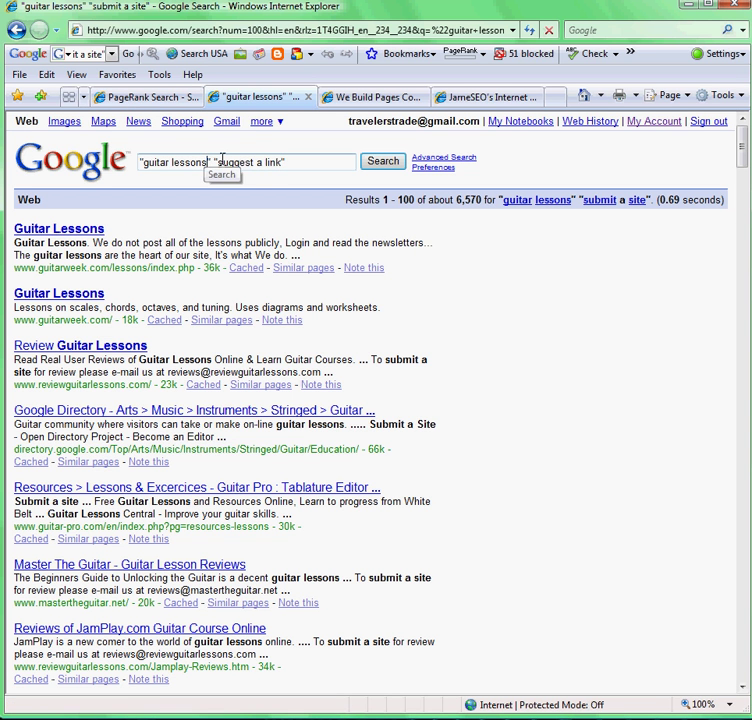
pyautogui.press('BackSpace')
pyautogui.press('BackSpace')
pyautogui.write('"')
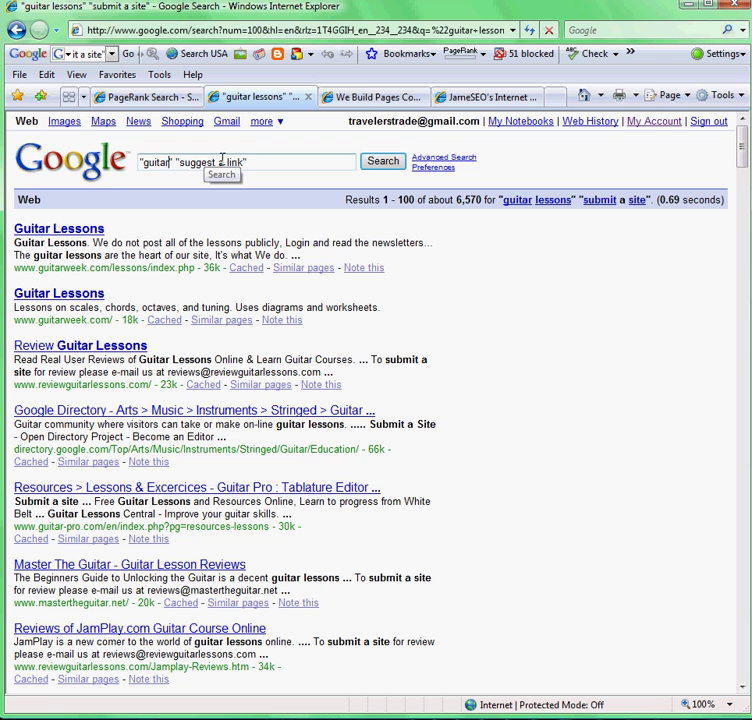
pyautogui.press('Return')
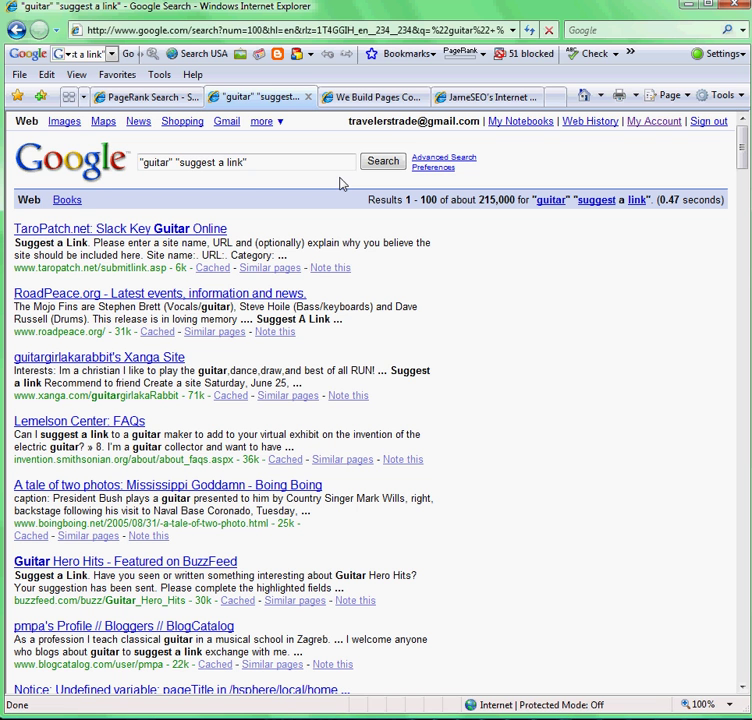
# Replace the whole query with intitle:guitar lessons and run the search.
pyautogui.tripleClick(270, 163)
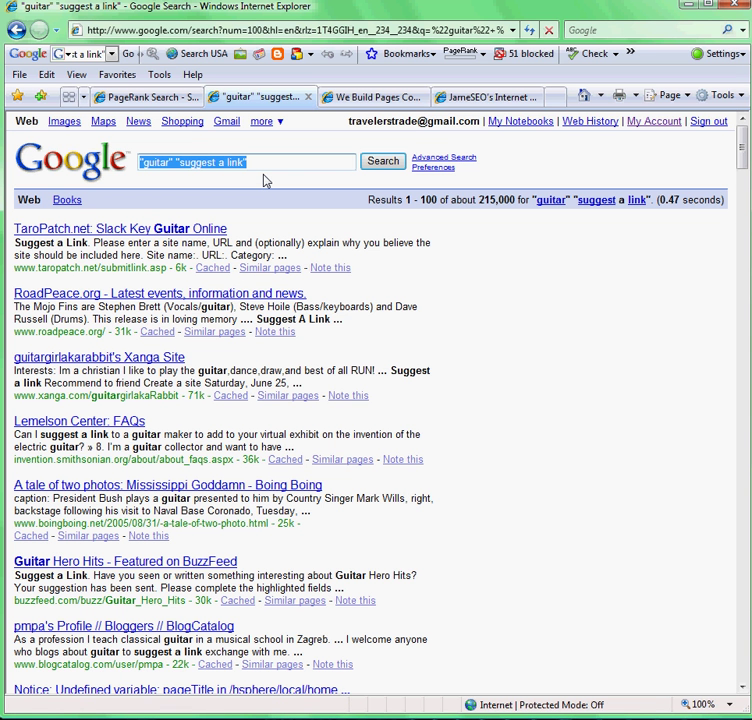
pyautogui.write('intitle:g')
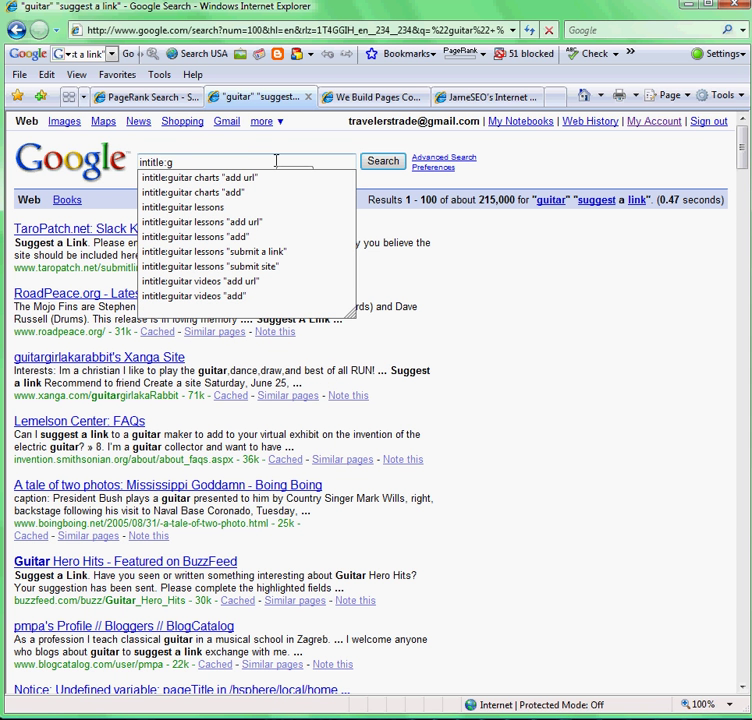
pyautogui.write('uitar lessons')
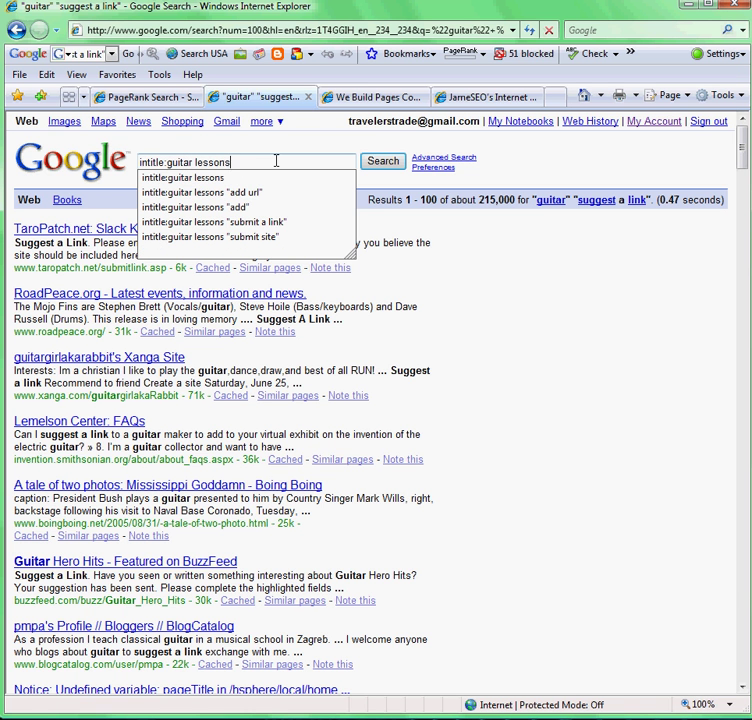
pyautogui.press('Return')
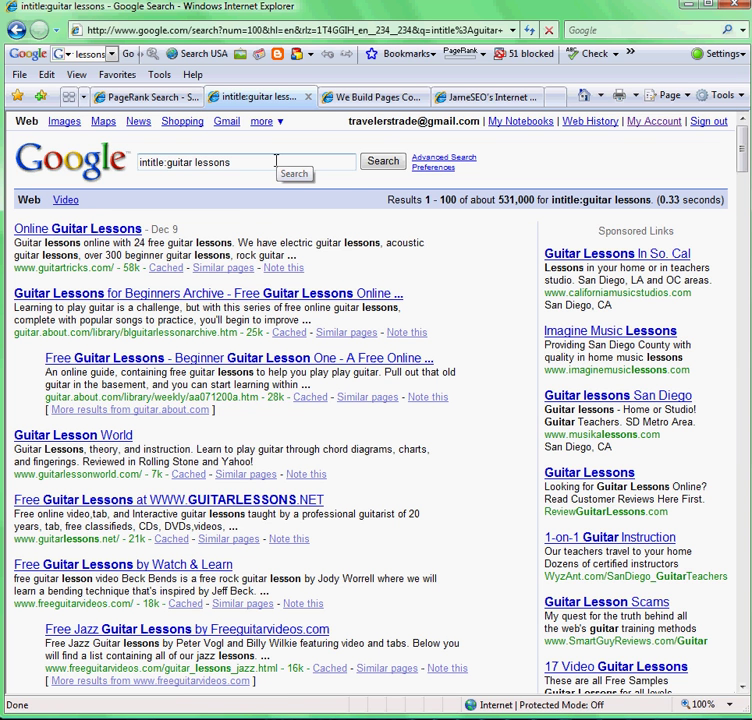
# Append the quoted word "add" to the intitle:guitar lessons query and rerun the search.
pyautogui.click(276, 161)
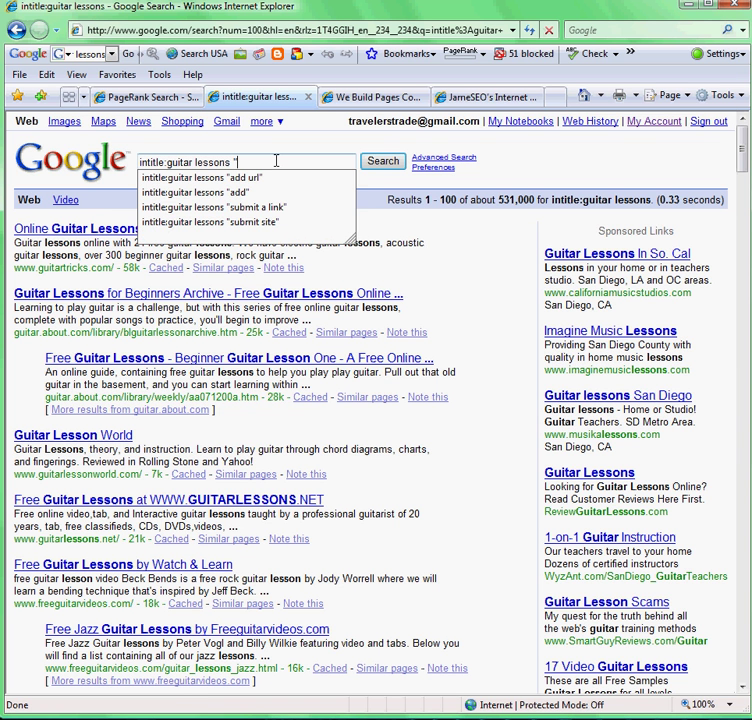
pyautogui.write('"a')
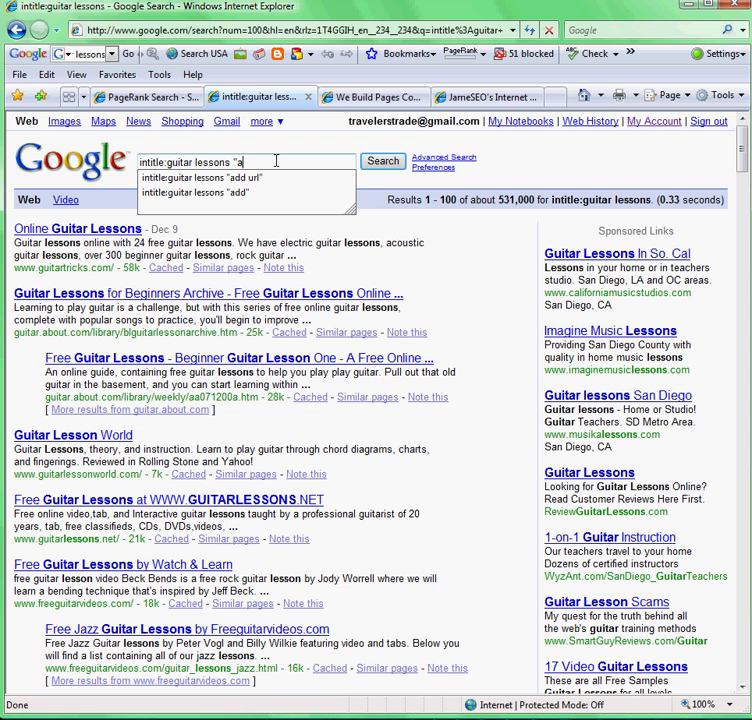
pyautogui.write('dd"')
pyautogui.press('Return')
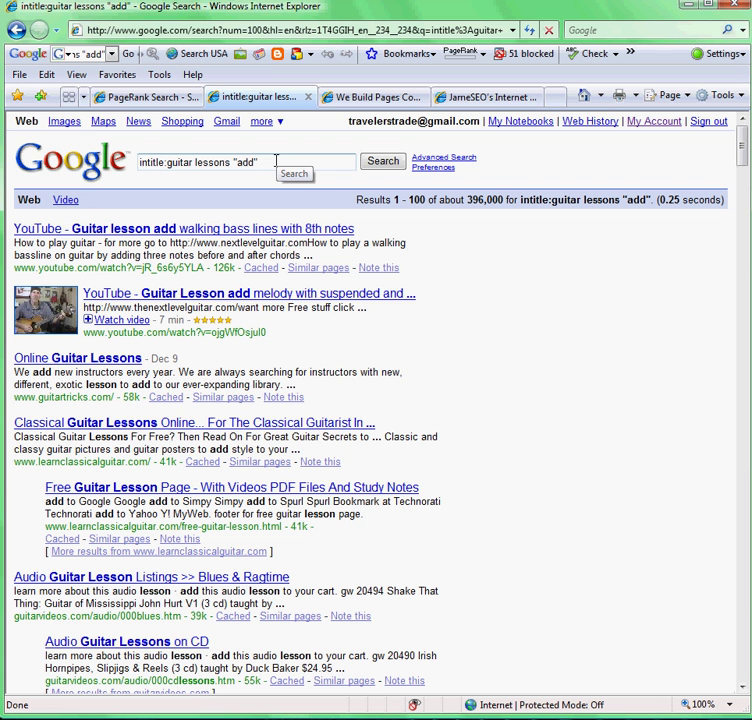
# Extend the quoted term in the intitle: query to "add url" and rerun the search.
pyautogui.click(263, 161)
pyautogui.press('BackSpace')
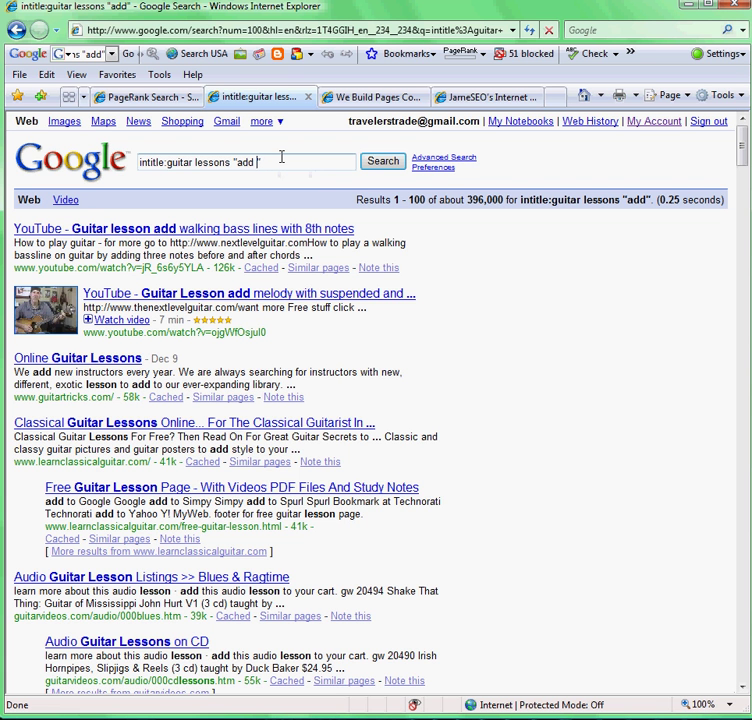
pyautogui.write('url"')
pyautogui.press('Return')
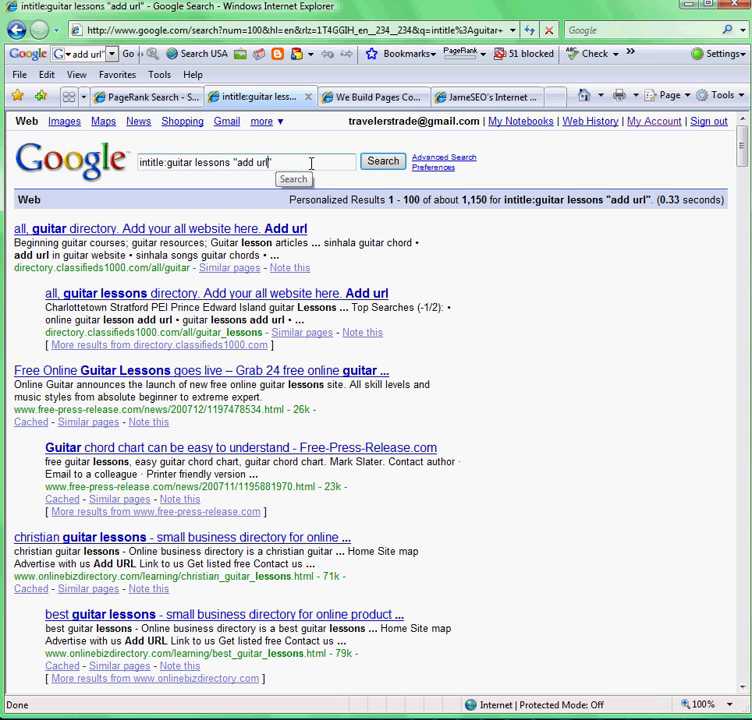
pyautogui.click(311, 163)
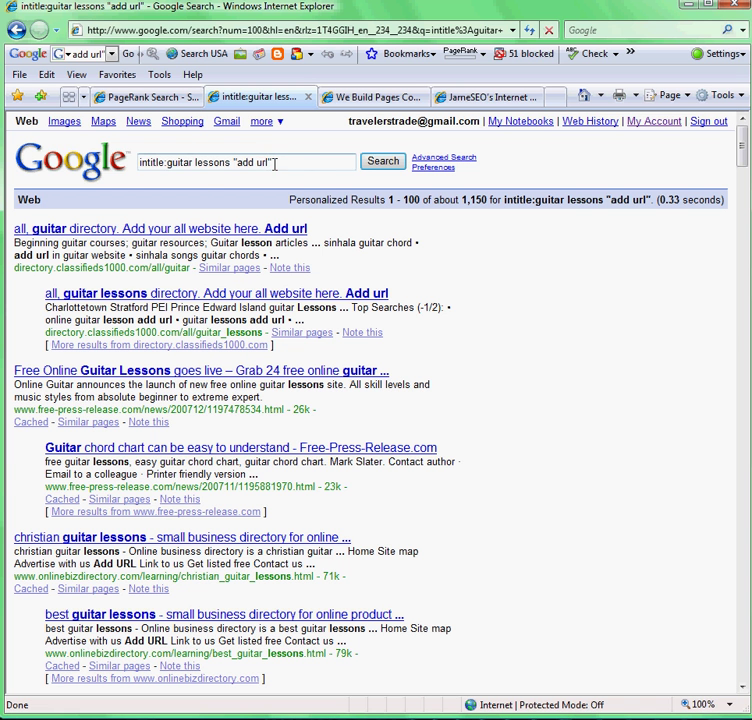
pyautogui.moveTo(274, 163); pyautogui.dragTo(124, 174)
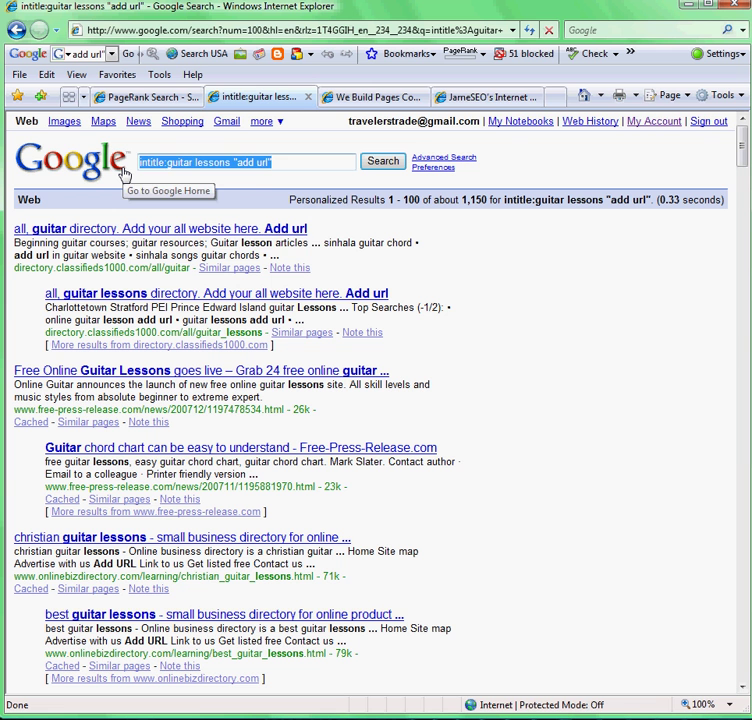
pyautogui.write('site:')
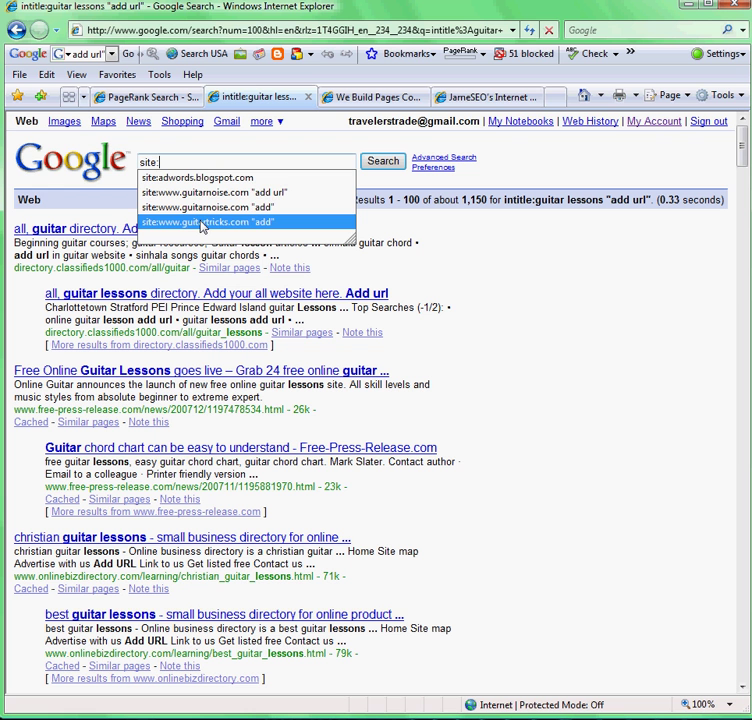
pyautogui.click(222, 221)
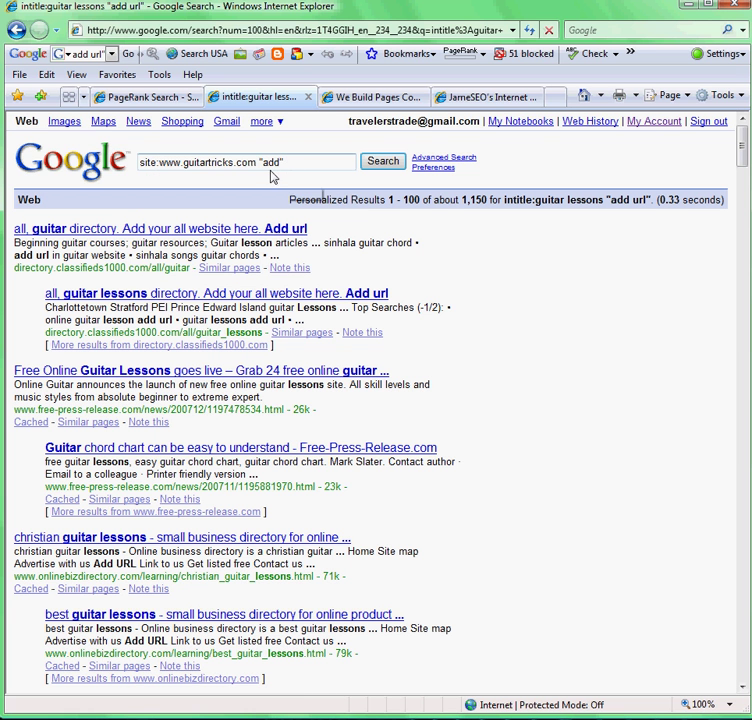
pyautogui.click(378, 166)
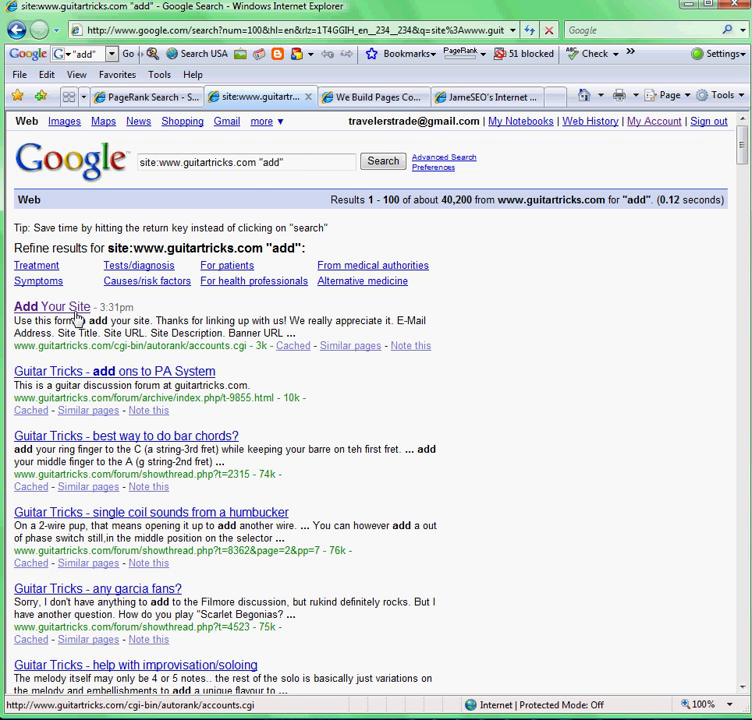
# Revisit the common links table in the Common Backlinks Tool, and return to the site: search results.
pyautogui.click(344, 97)
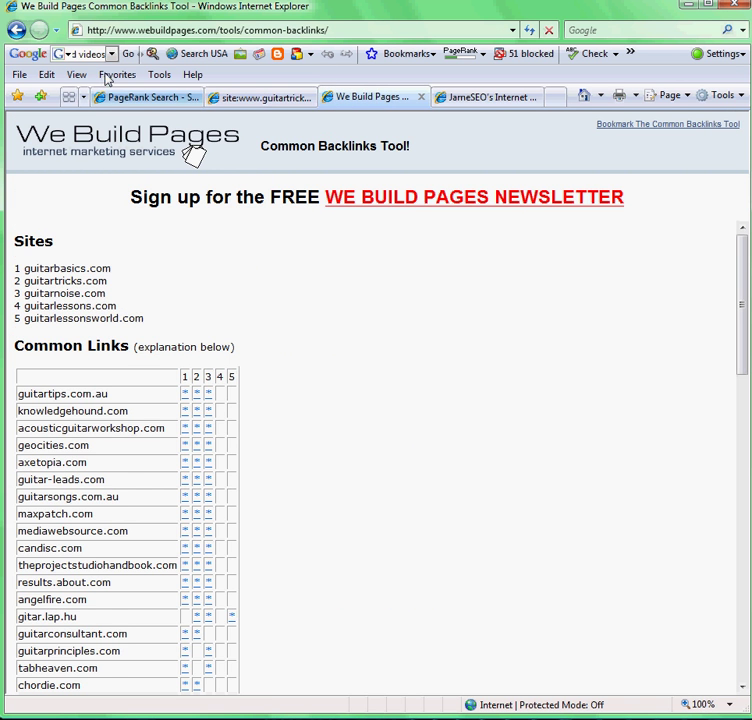
pyautogui.click(215, 97)
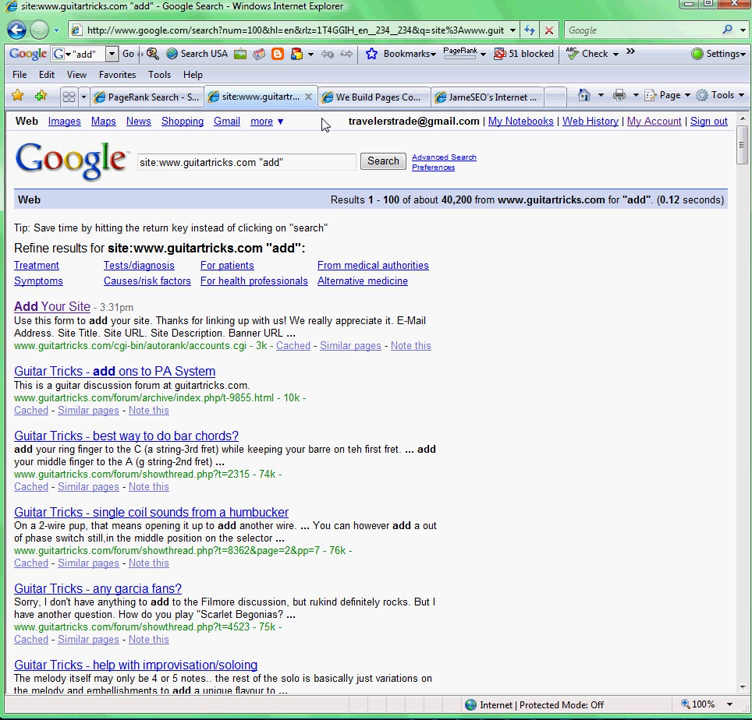